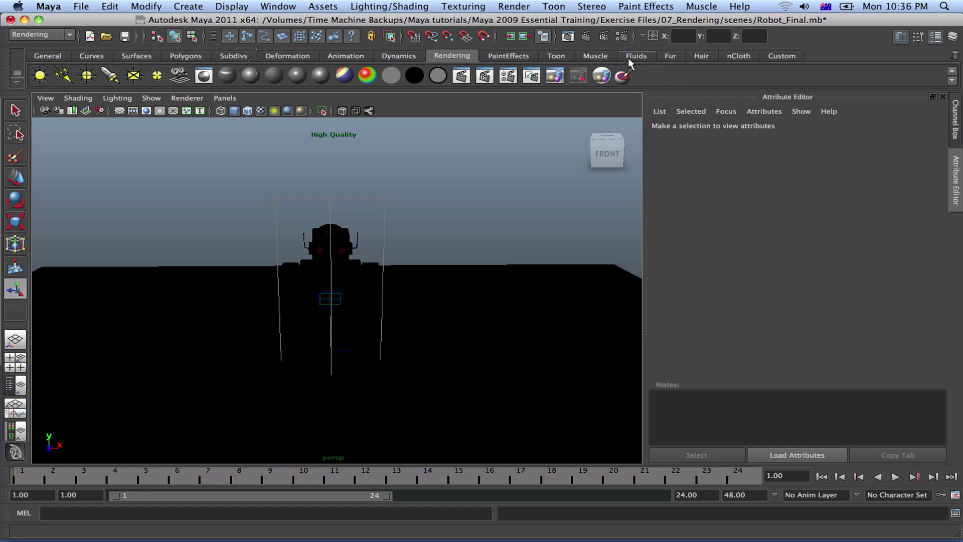
Enable Raytracing under Raytracing Quality in the Maya Software render settings.
click(625, 35)
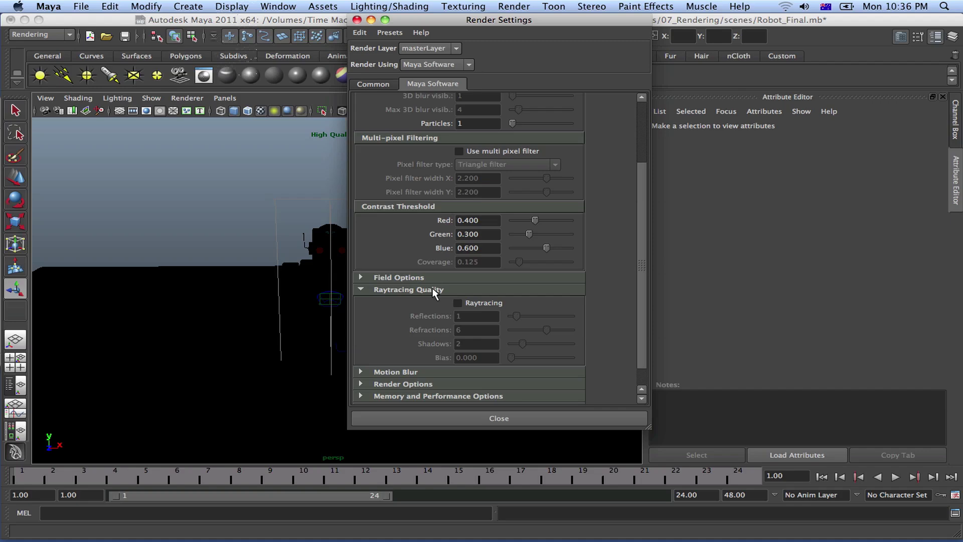
click(458, 303)
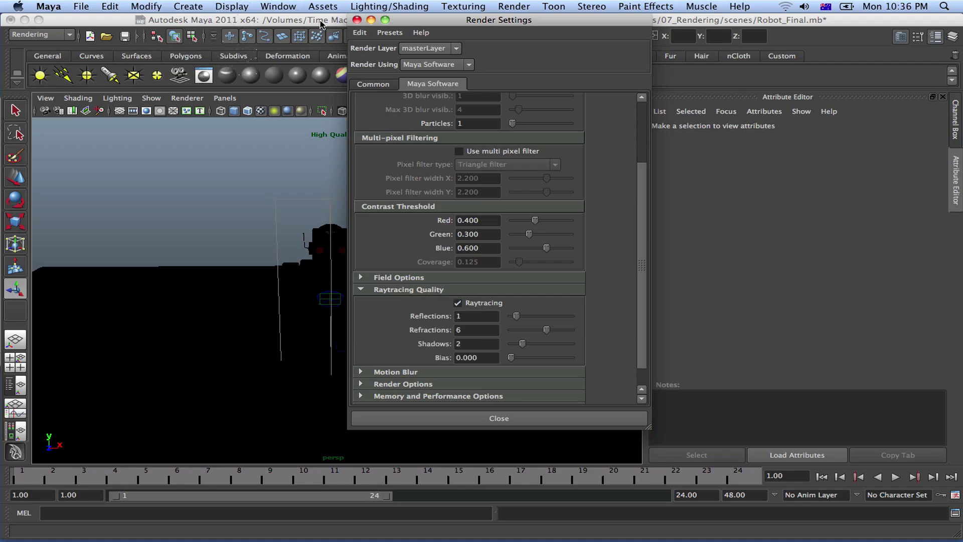
click(357, 20)
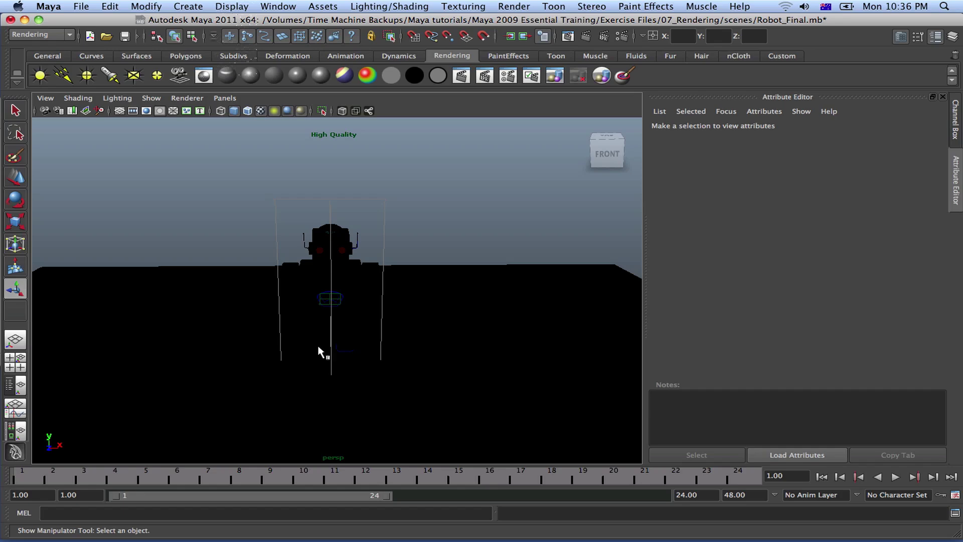
Create a spot light and move it left and upward in the front view of the four-view layout.
click(111, 77)
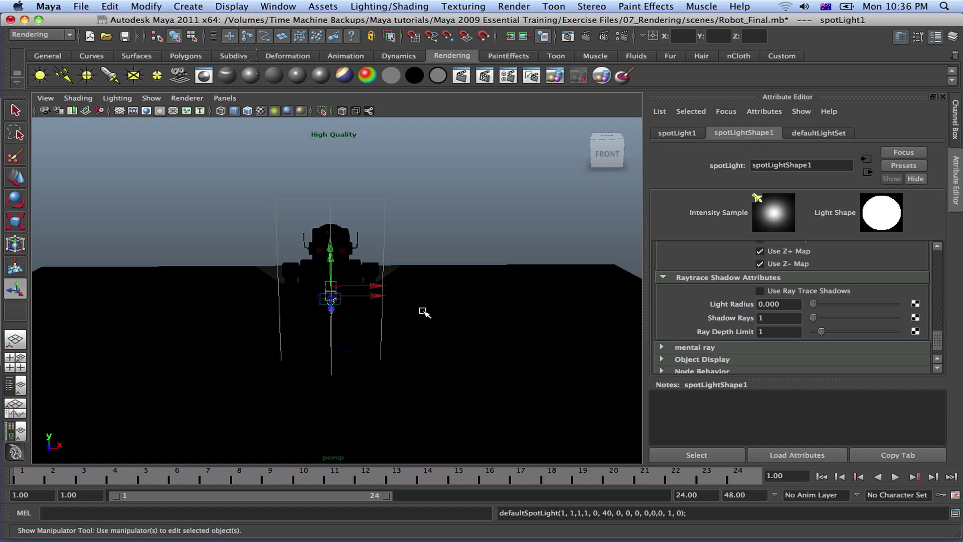
key(space)
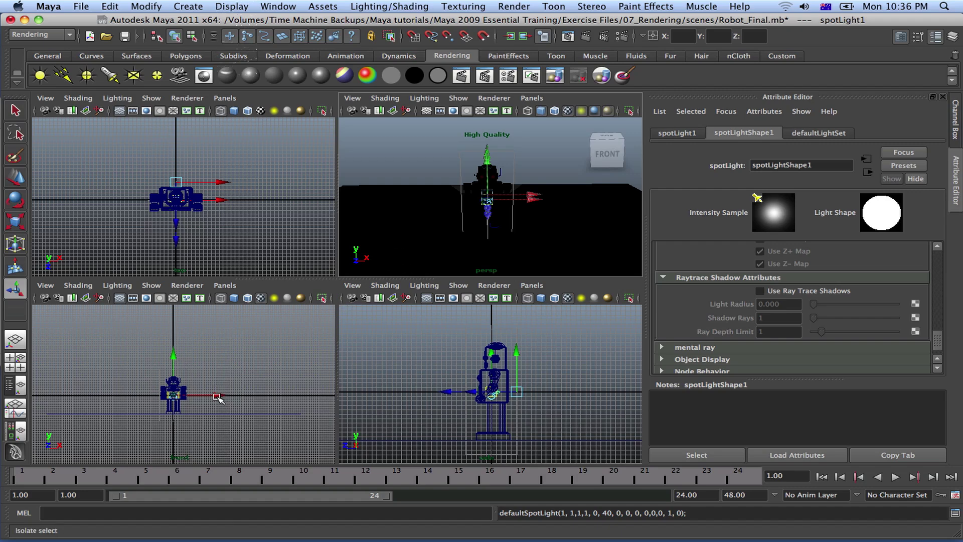
drag(217, 399, 183, 399)
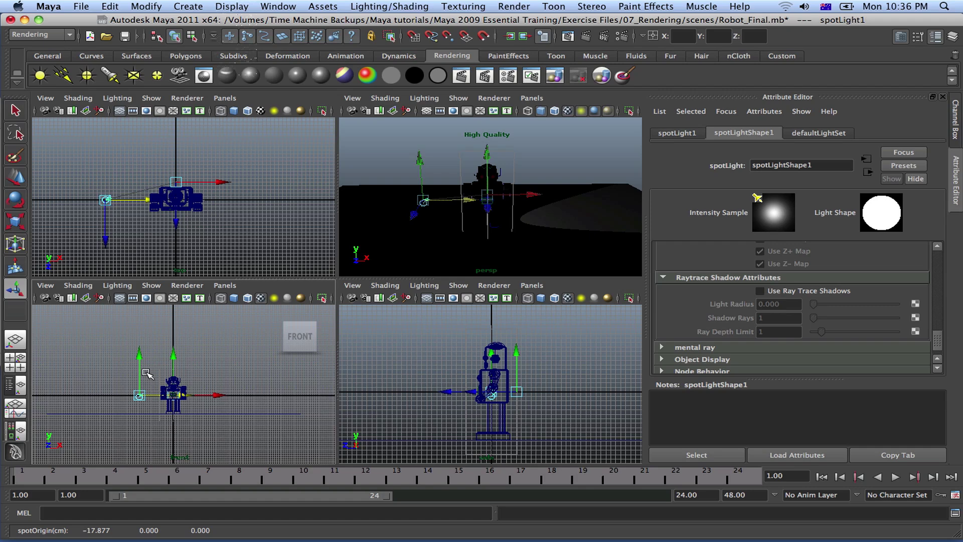
drag(139, 348, 218, 335)
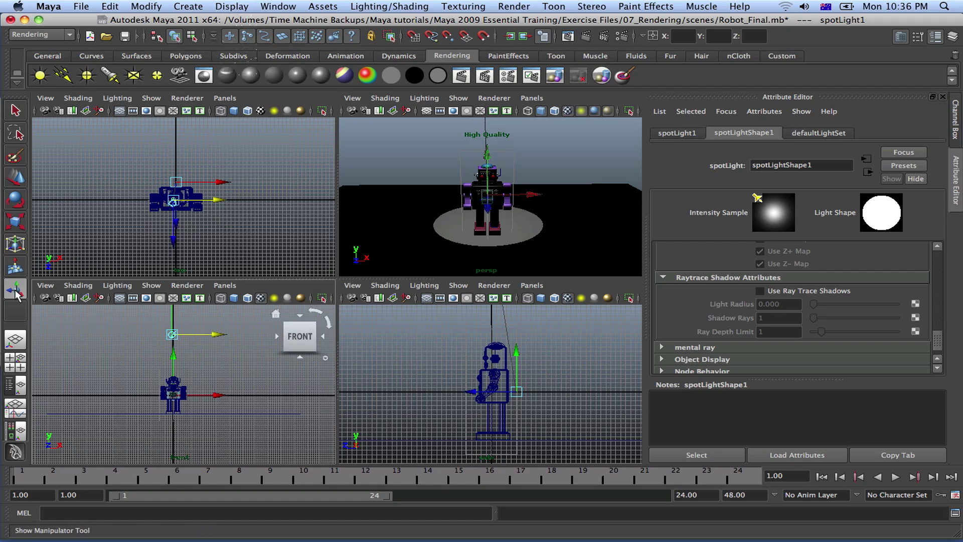
Maximize the perspective view and adjust the spot light's cone and origin with its manipulator handles.
key(space)
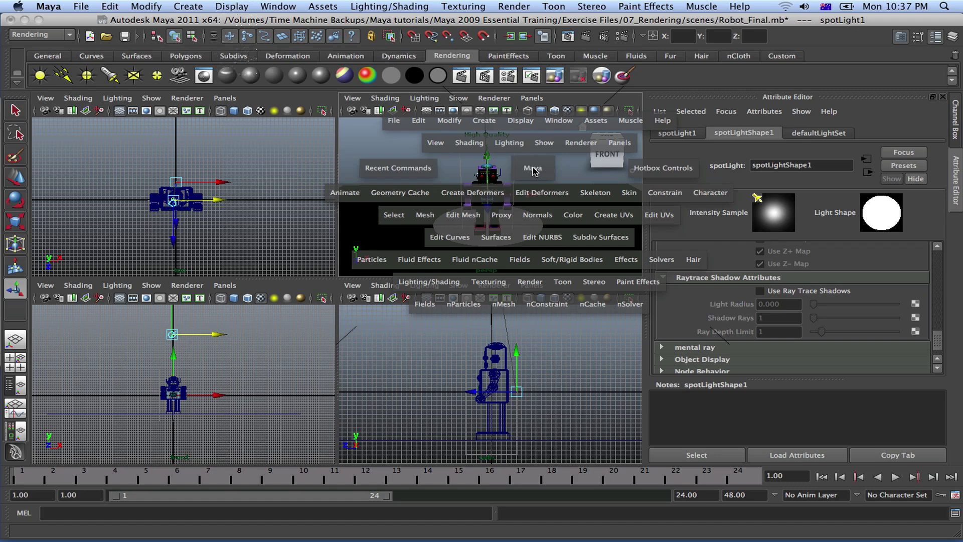
alt+drag(486, 269, 242, 283)
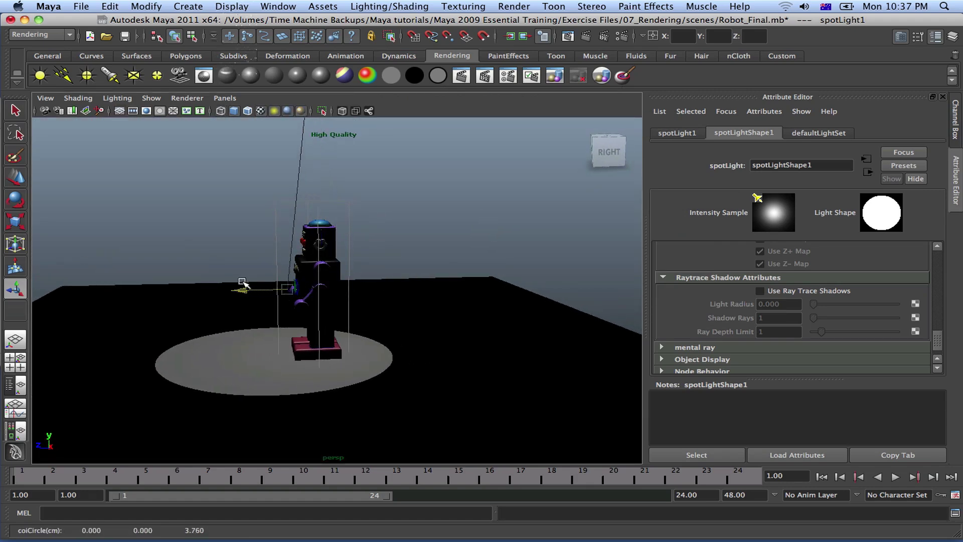
key(t)
alt+drag(339, 231, 176, 169)
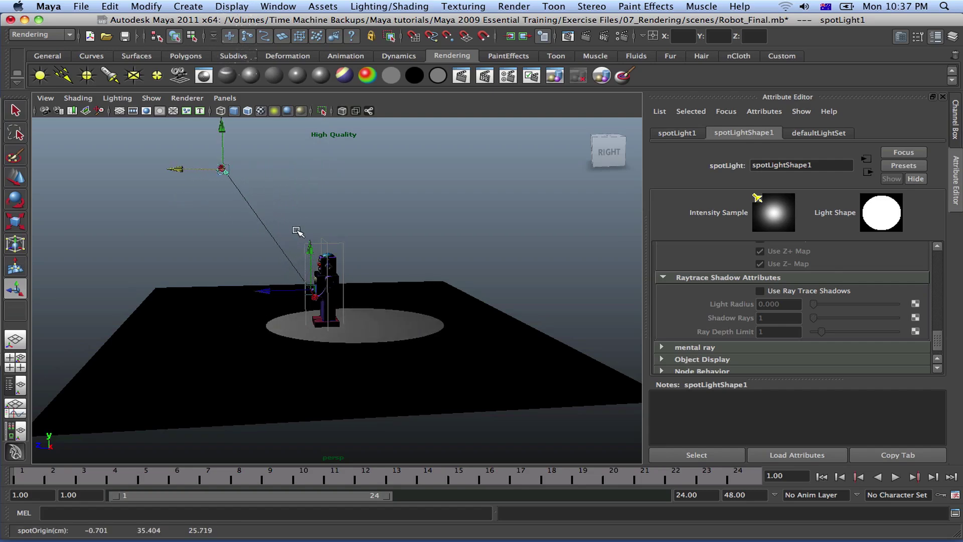
mouse_move(310, 249)
mouse_down()
mouse_move(314, 237)
mouse_move(311, 247)
mouse_up()
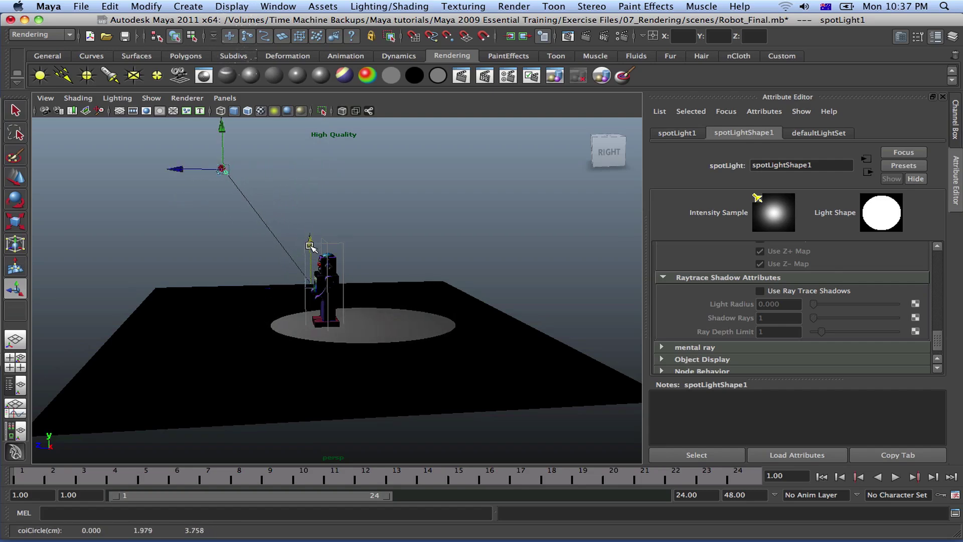
drag(187, 170, 226, 172)
Orbit the camera to face the robot front-on and select the floor plane.
alt+drag(337, 344, 498, 332)
scroll(468, 348, up, 3)
click(483, 326)
scroll(497, 329, up, 2)
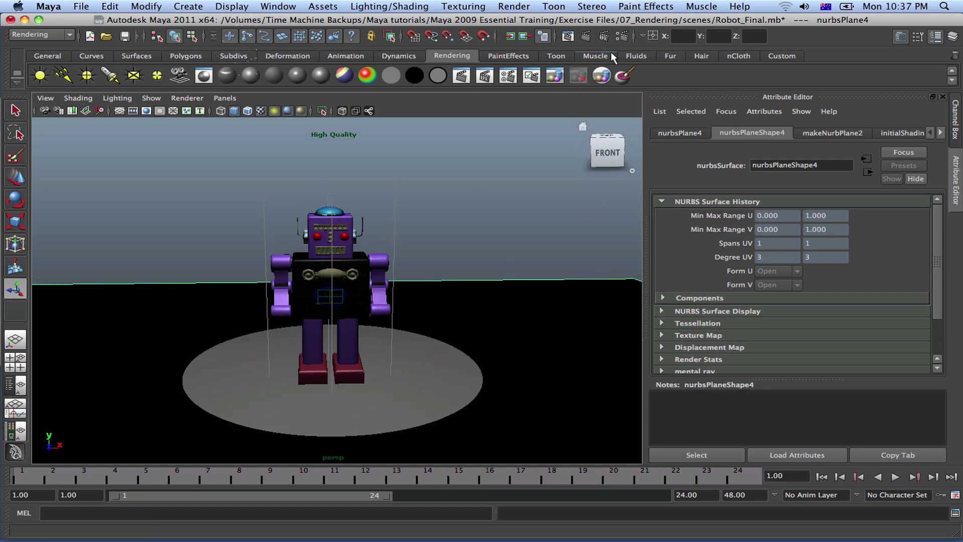
Test-render the current frame, close Render View, and dolly out to see the whole floor.
click(586, 35)
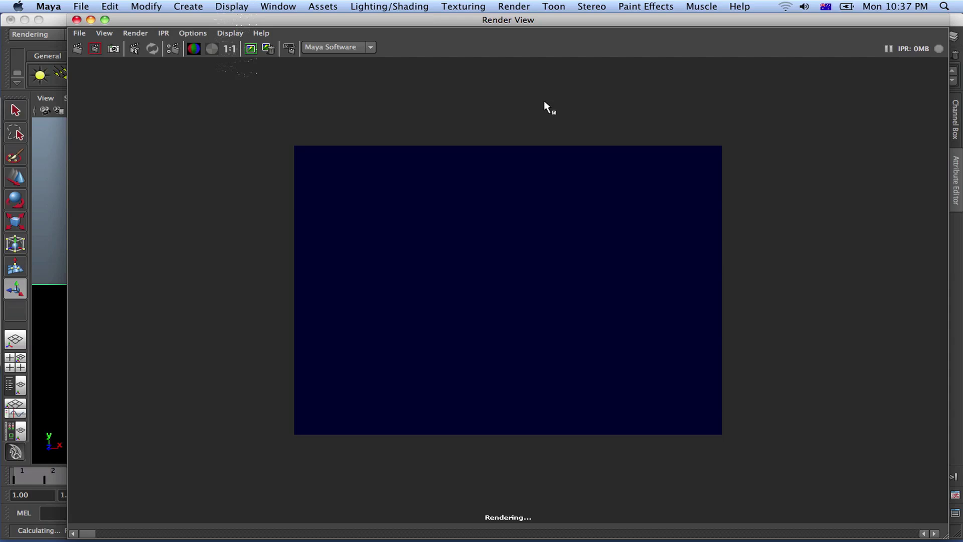
click(76, 19)
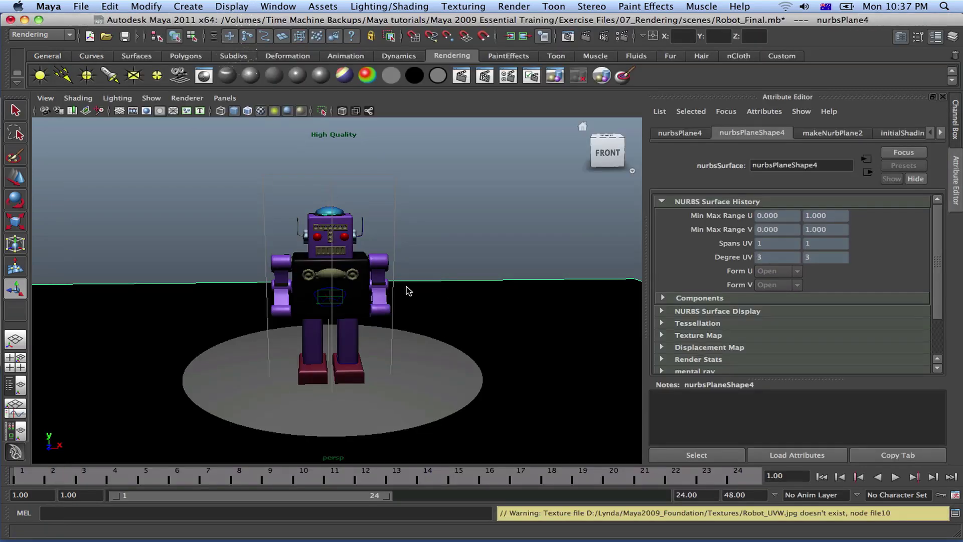
scroll(364, 251, down, 2)
scroll(365, 252, down, 5)
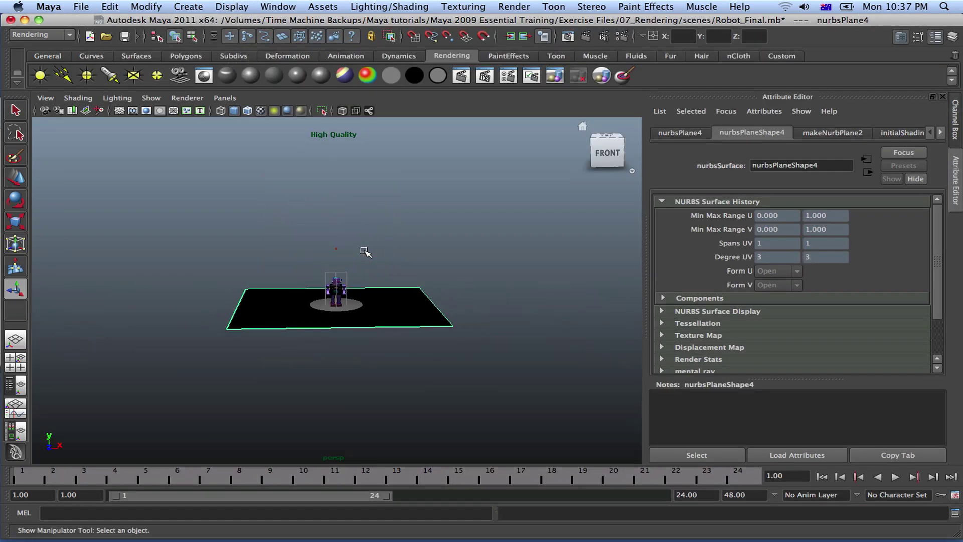
Select the spot light and review its Spot Light Attributes in the spotLightShape1 Attribute Editor.
click(336, 249)
scroll(383, 249, up, 5)
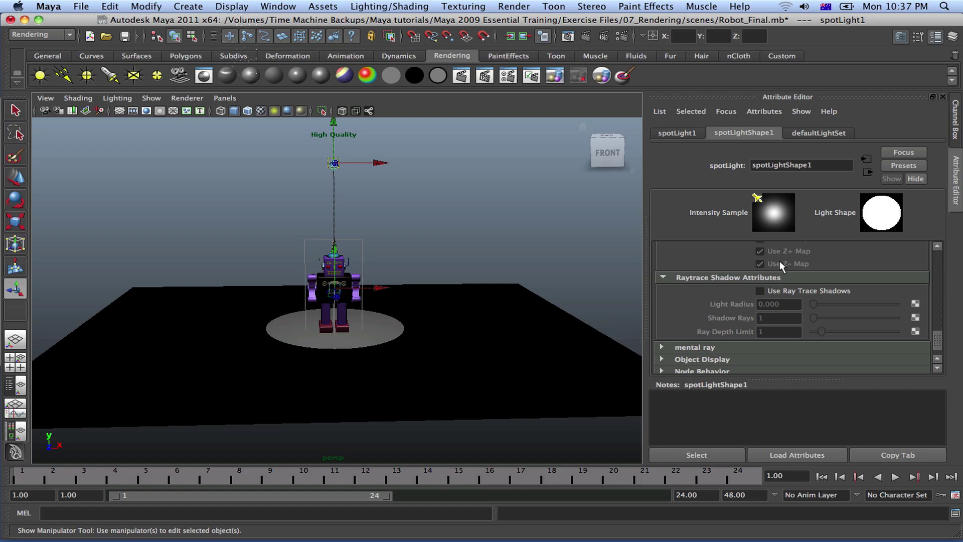
scroll(779, 261, up, 2)
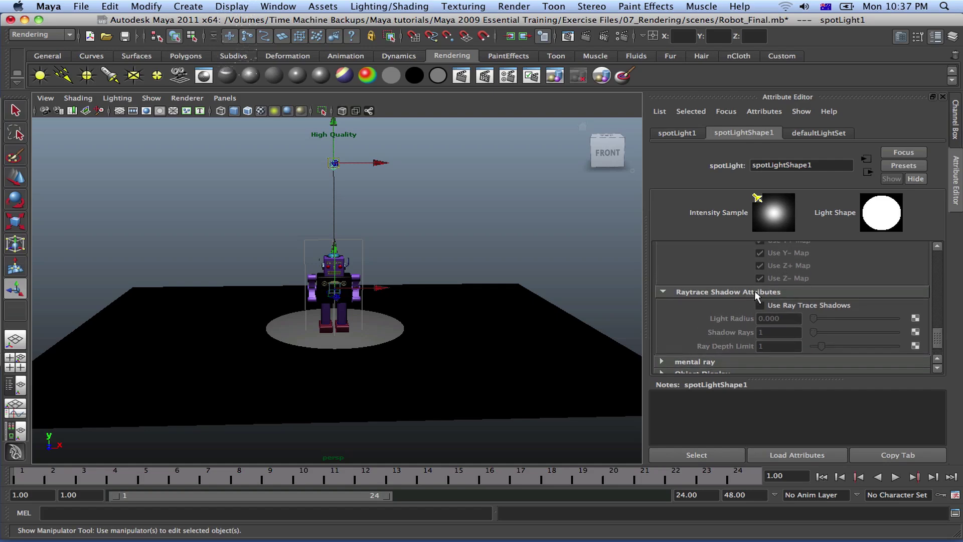
scroll(755, 291, up, 3)
scroll(755, 290, up, 4)
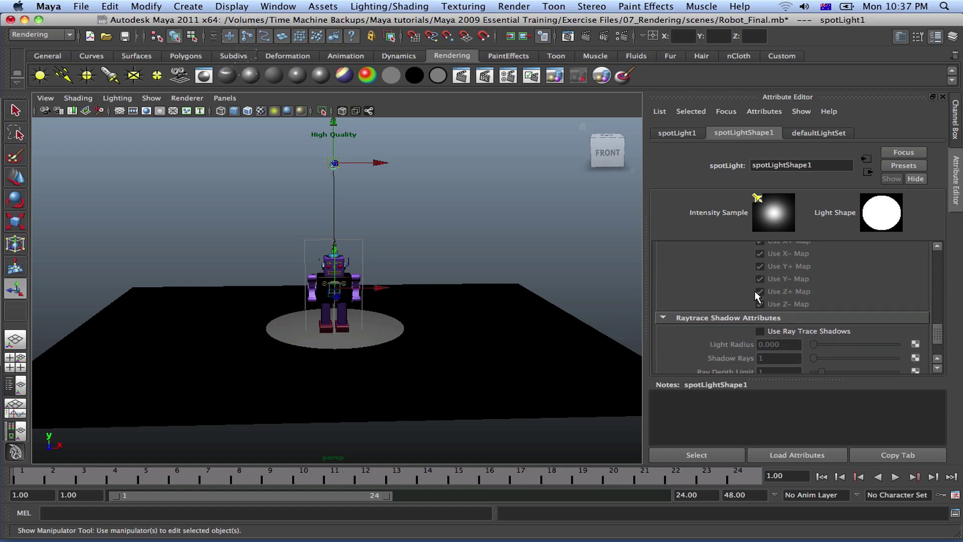
scroll(755, 291, up, 4)
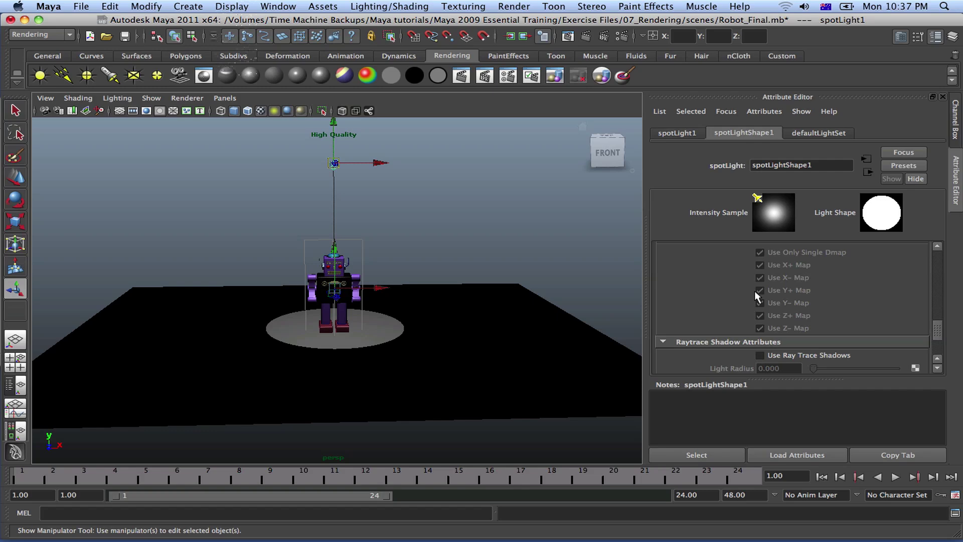
scroll(755, 290, up, 4)
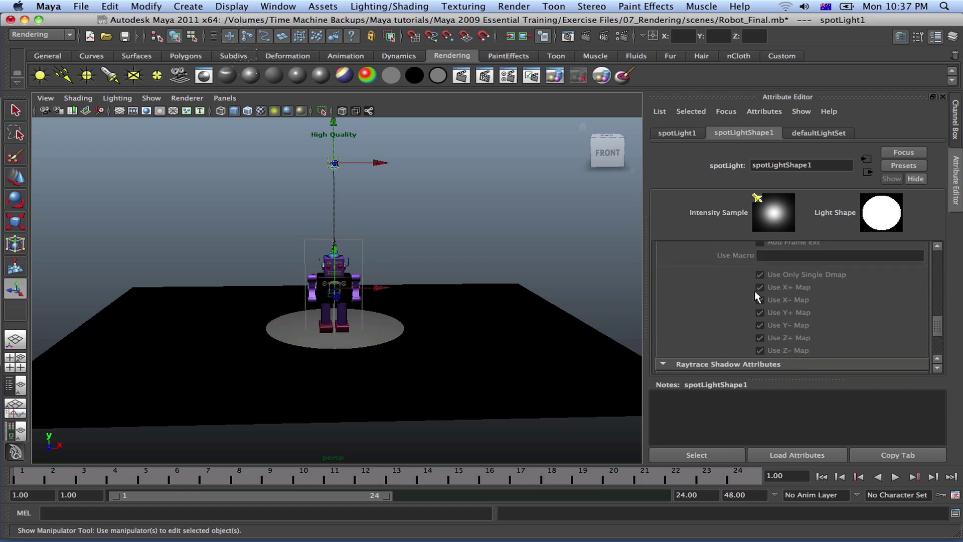
scroll(754, 291, up, 4)
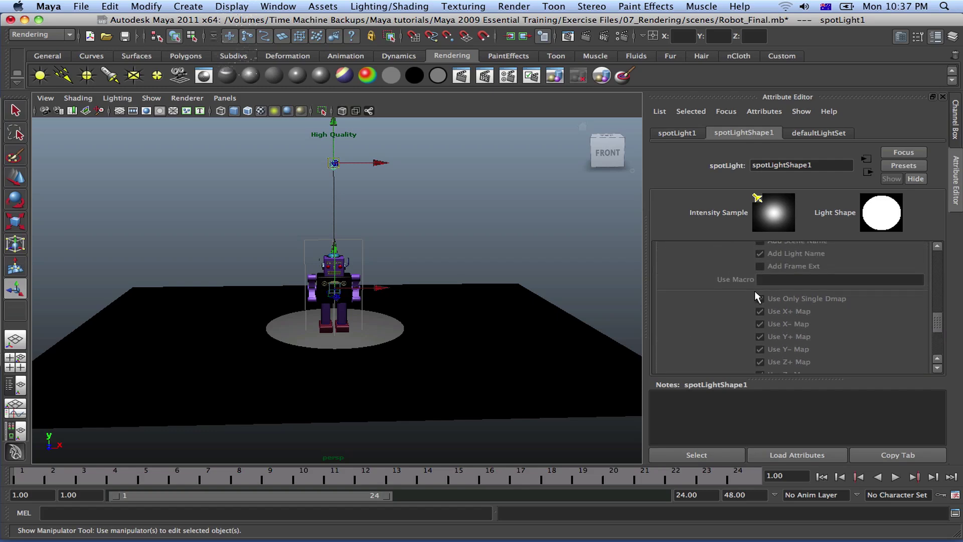
scroll(755, 292, up, 4)
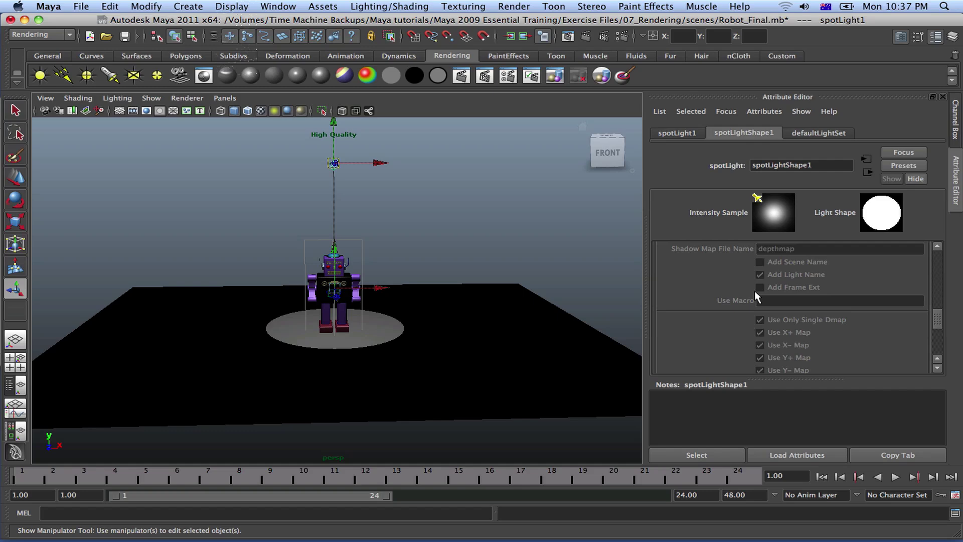
scroll(754, 291, up, 4)
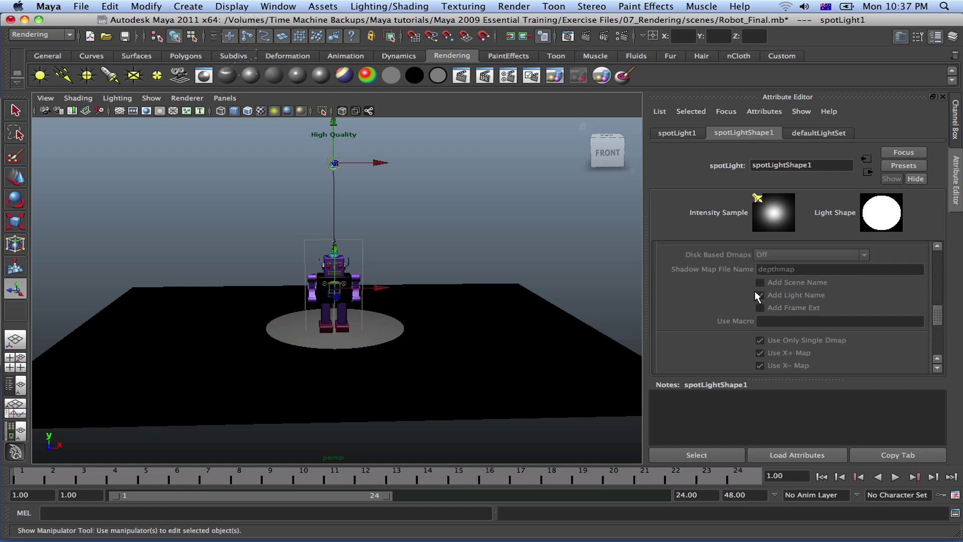
scroll(755, 291, up, 4)
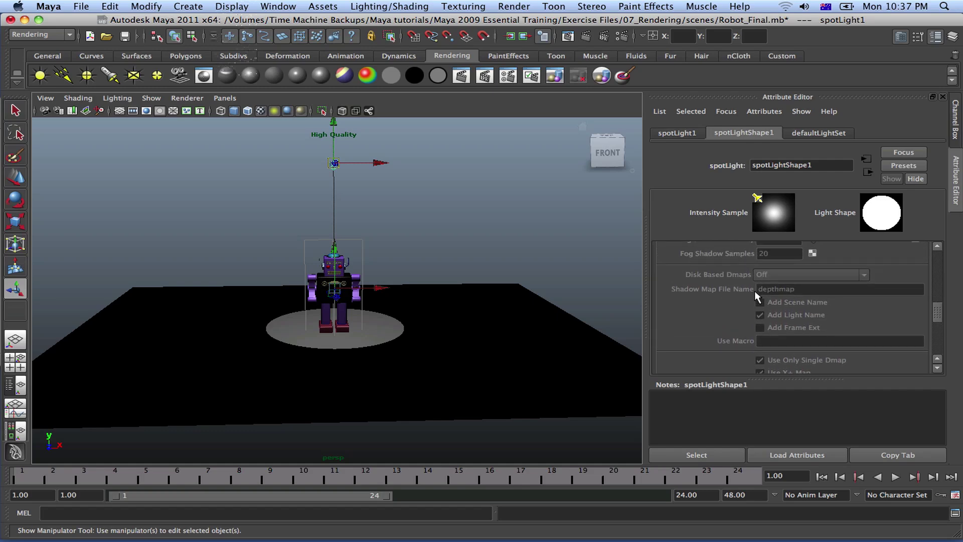
scroll(755, 290, up, 4)
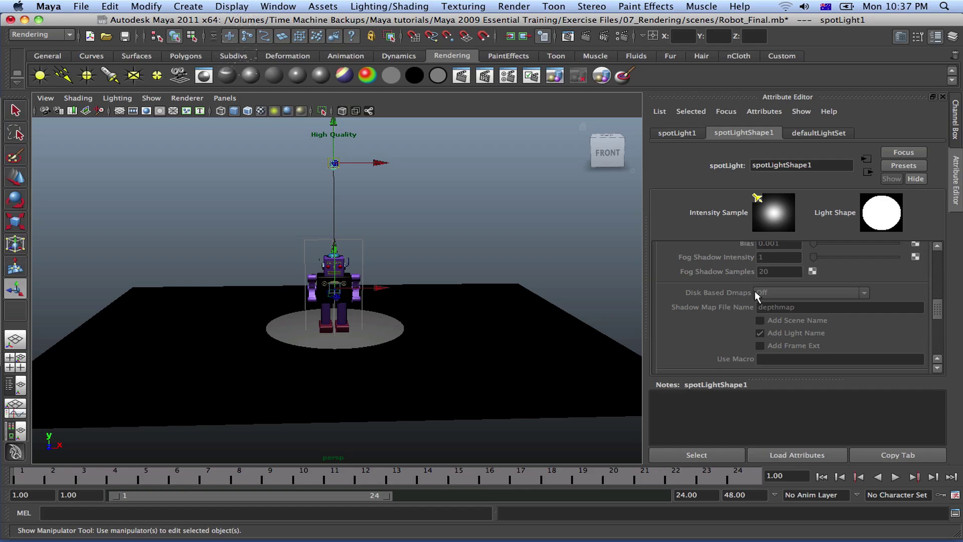
scroll(754, 290, up, 4)
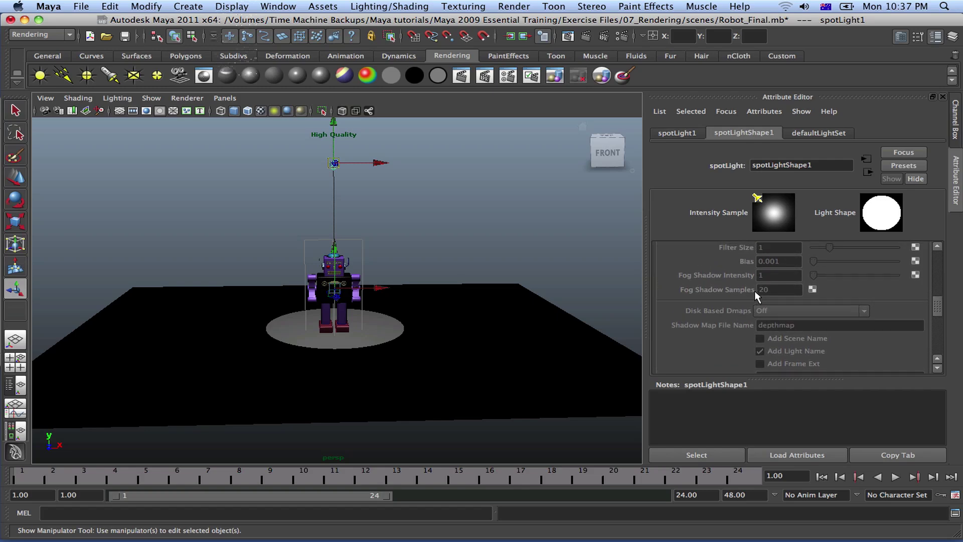
scroll(755, 290, up, 4)
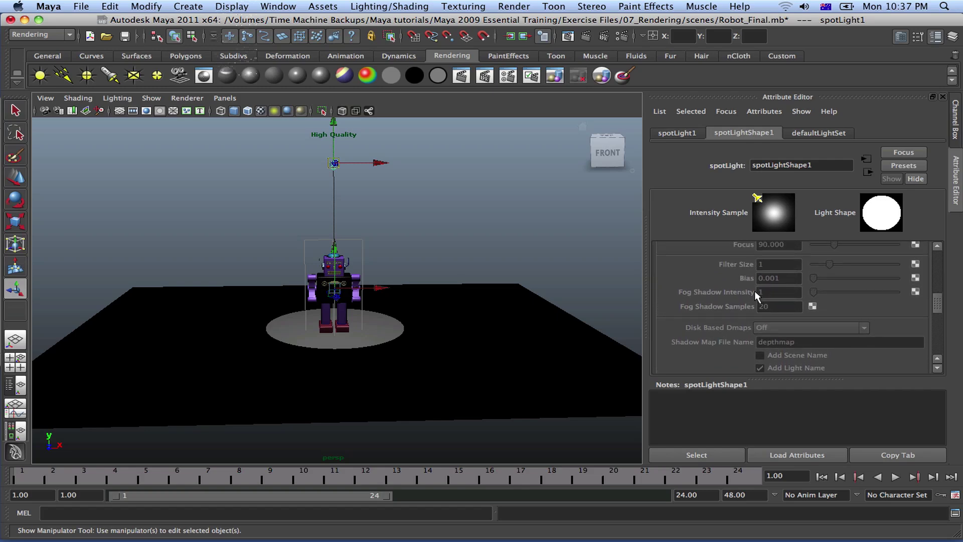
scroll(755, 291, up, 4)
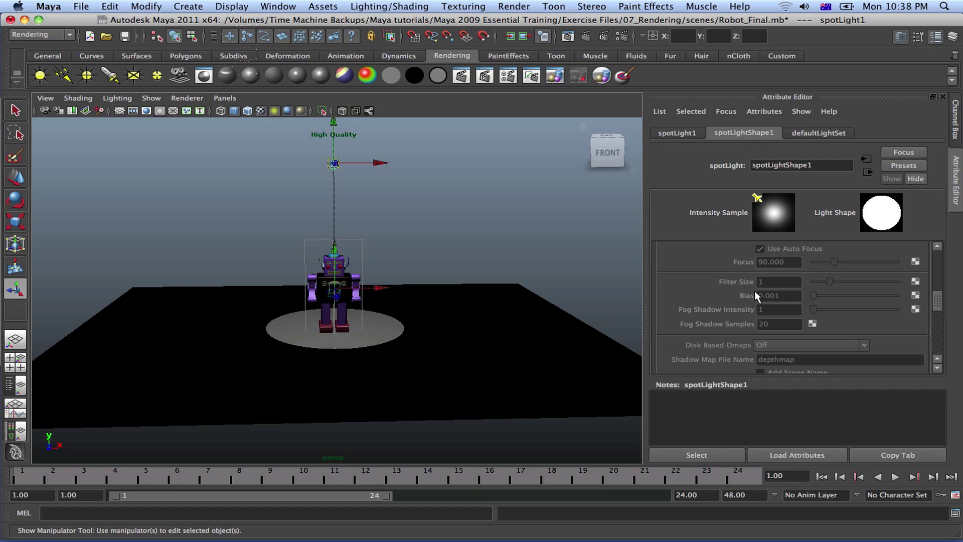
scroll(755, 290, up, 4)
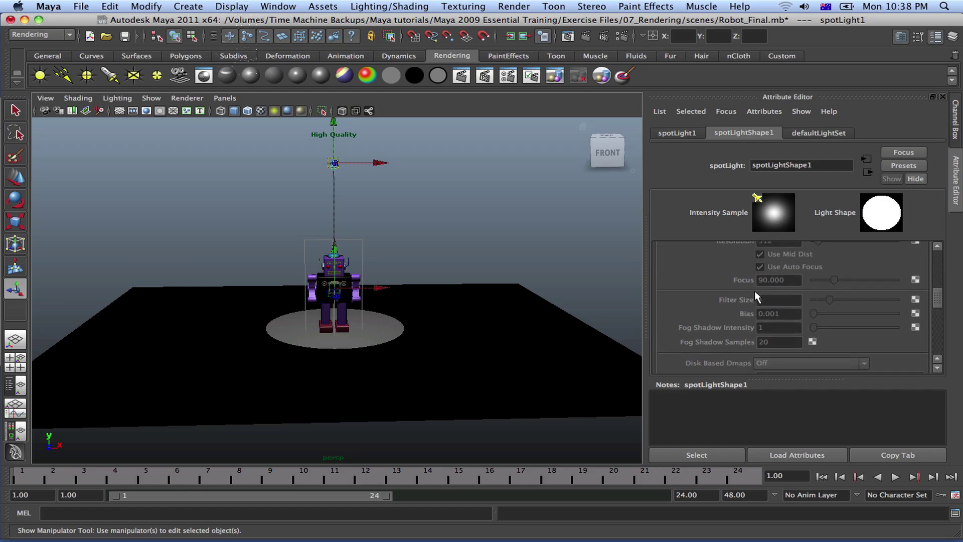
scroll(755, 290, up, 4)
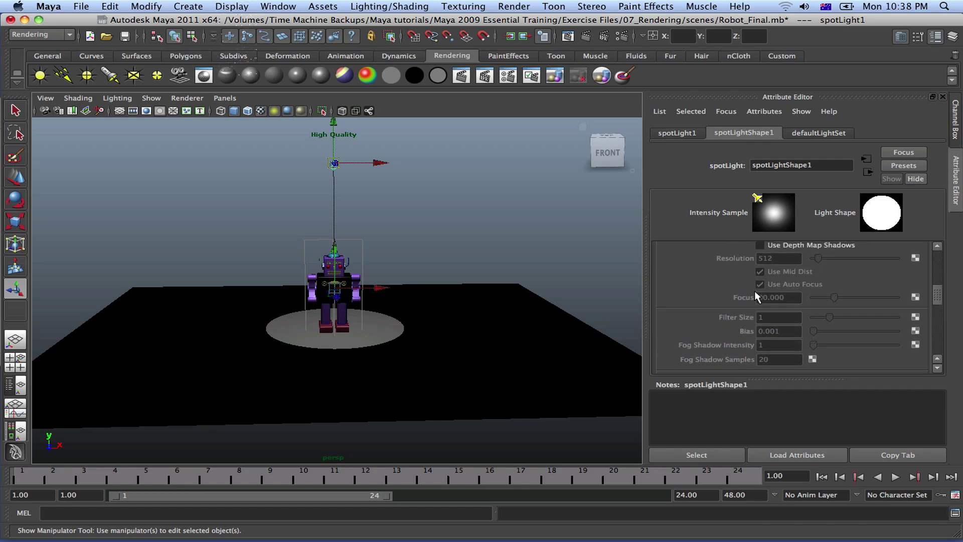
scroll(775, 263, up, 4)
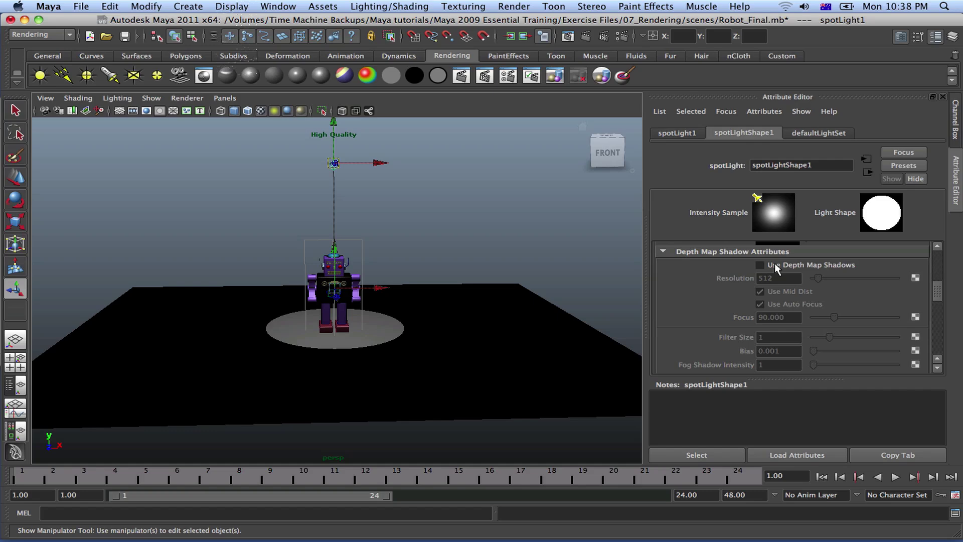
scroll(775, 263, up, 4)
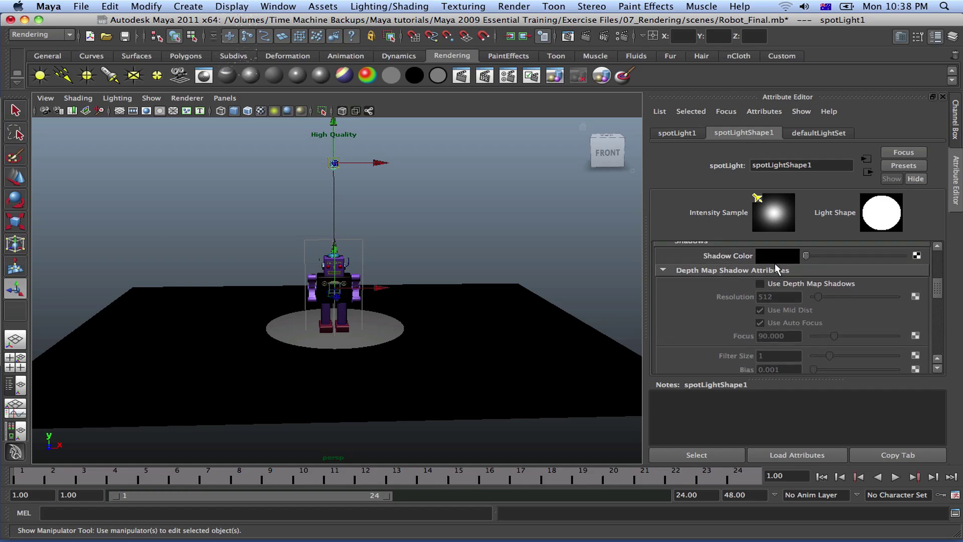
scroll(774, 263, up, 4)
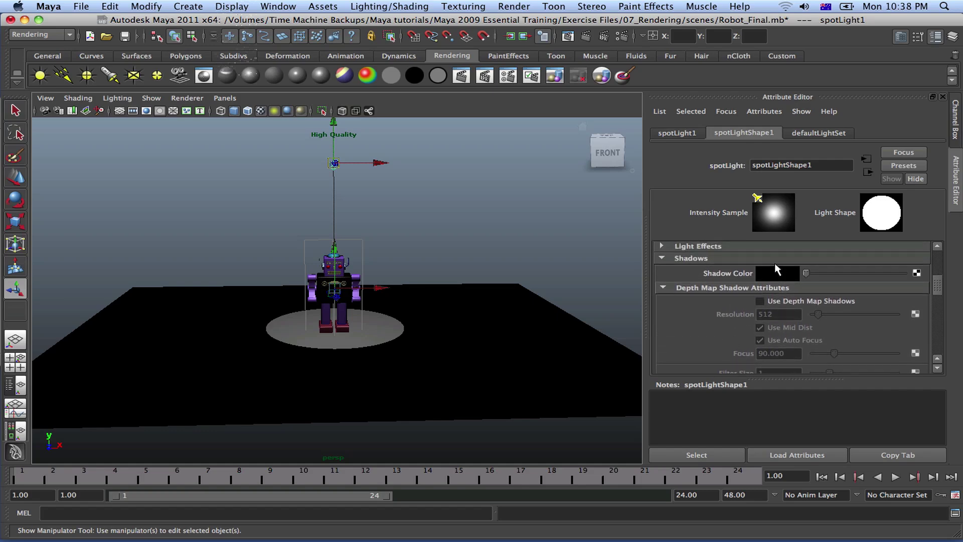
scroll(775, 263, up, 4)
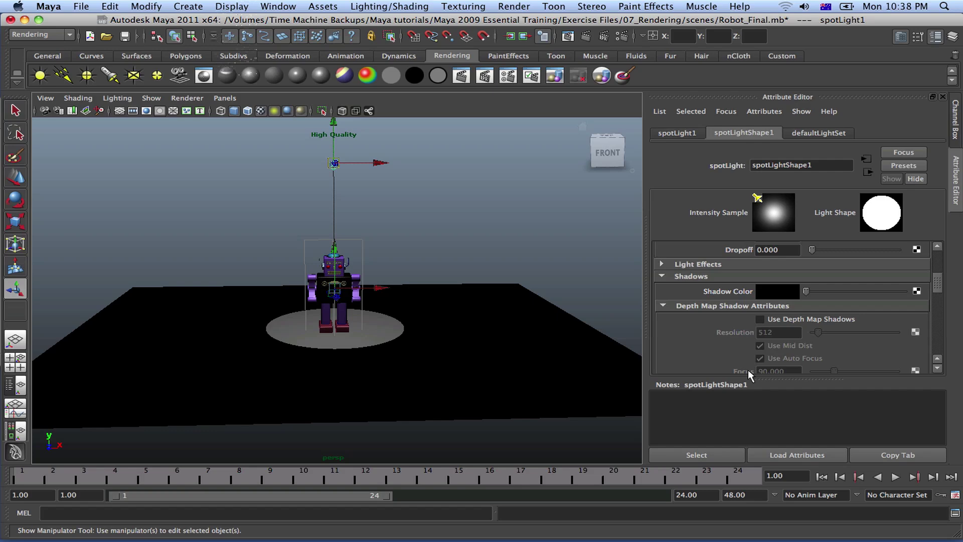
scroll(750, 348, up, 4)
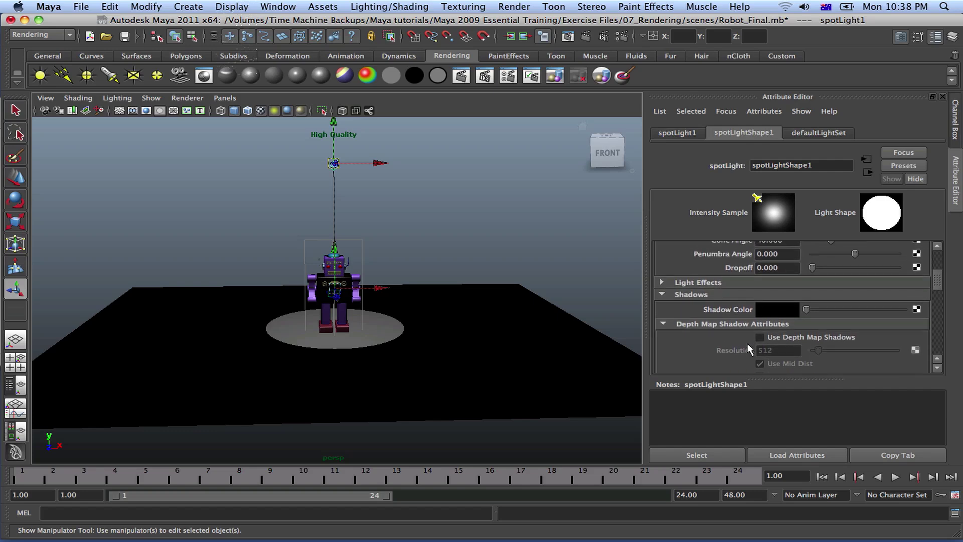
scroll(750, 348, up, 4)
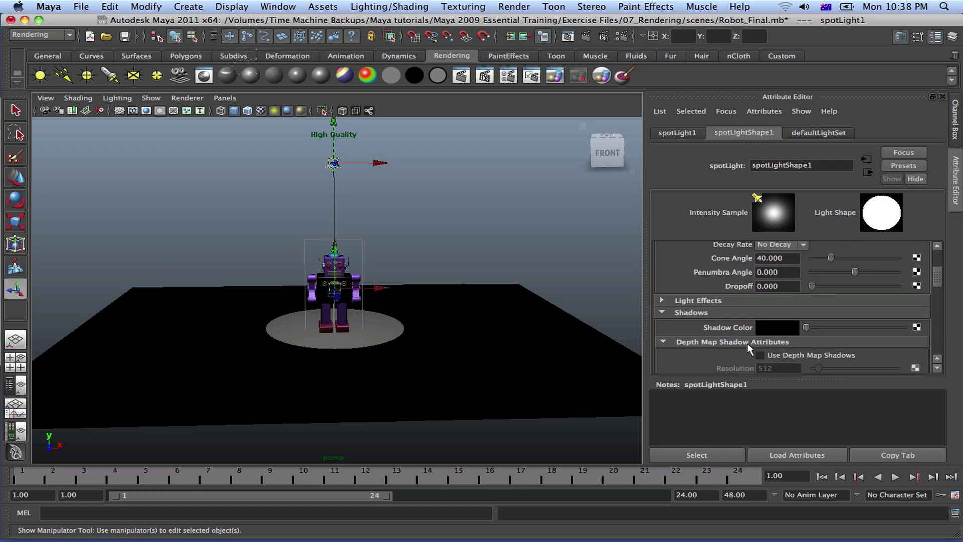
scroll(749, 341, up, 4)
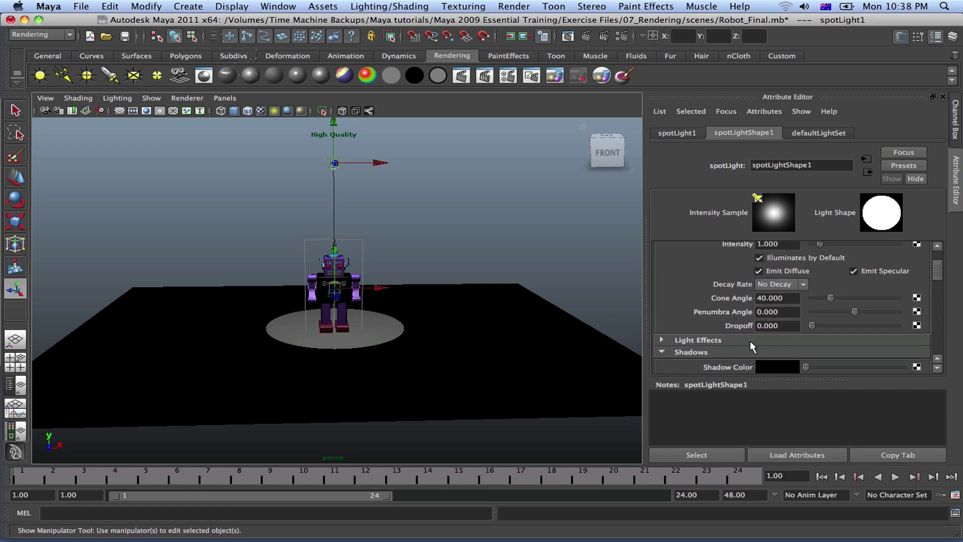
scroll(750, 341, up, 3)
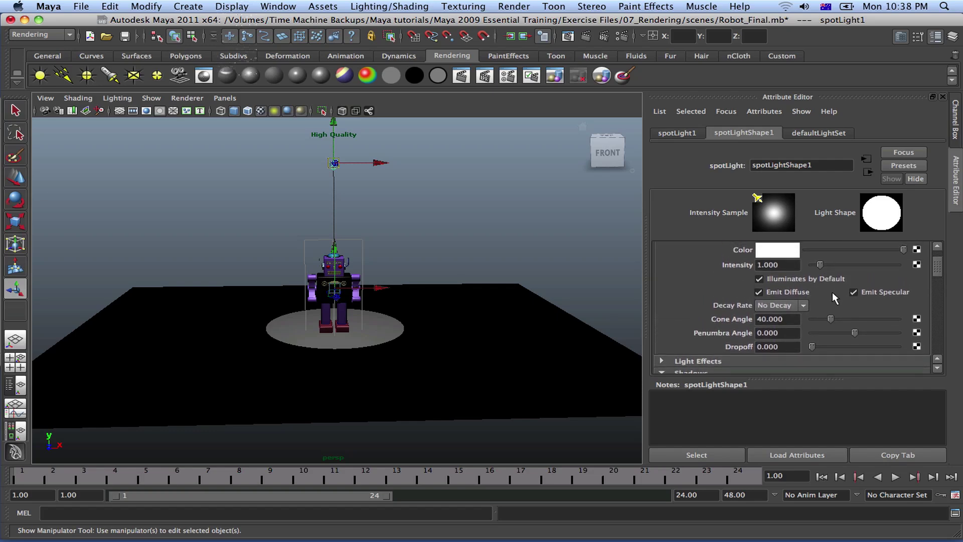
scroll(836, 287, up, 3)
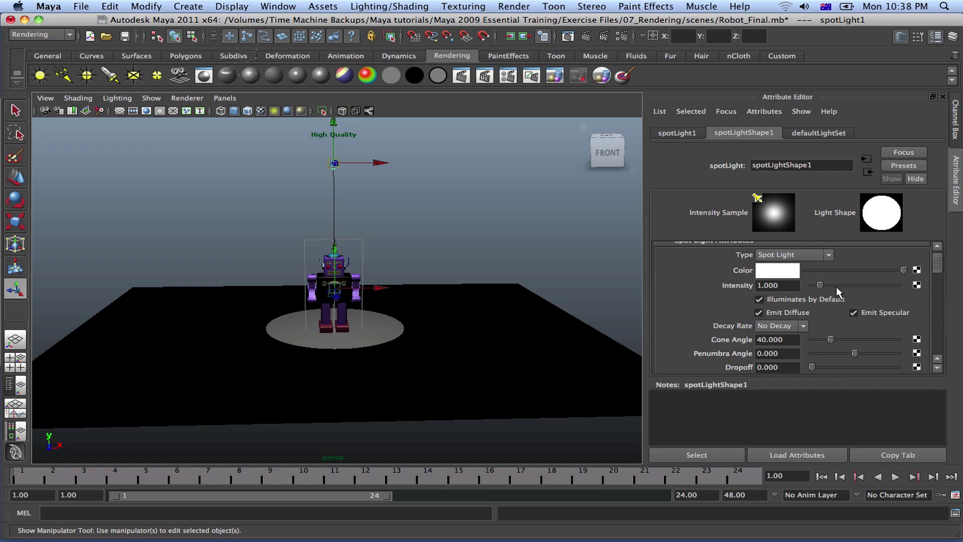
scroll(836, 287, up, 1)
Scroll through the depth map Shadows section down to Raytrace Shadow Attributes.
scroll(836, 287, down, 2)
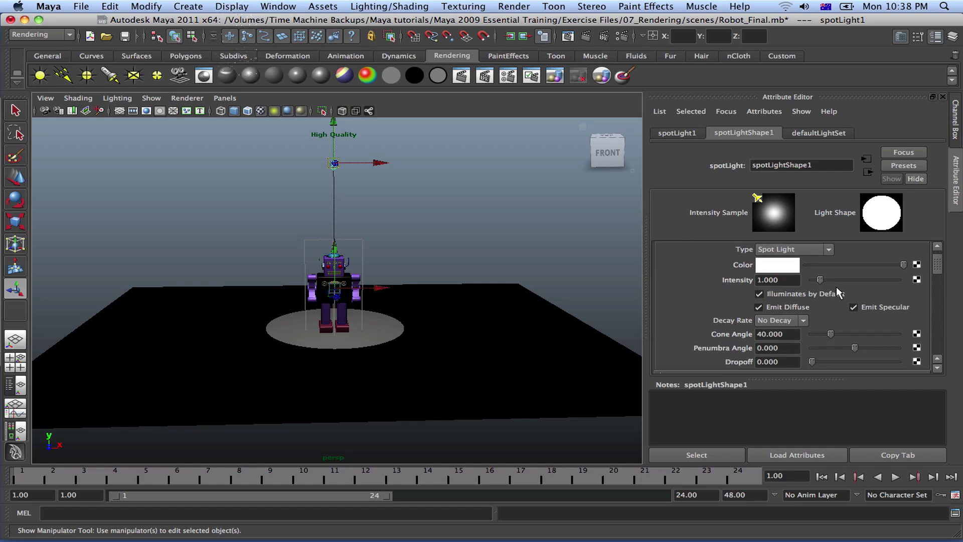
scroll(836, 287, down, 5)
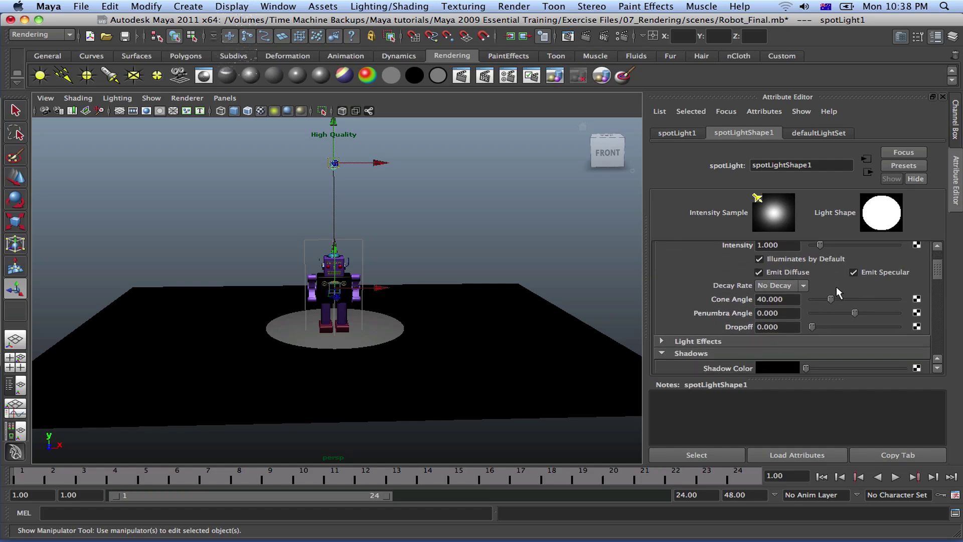
scroll(836, 287, down, 3)
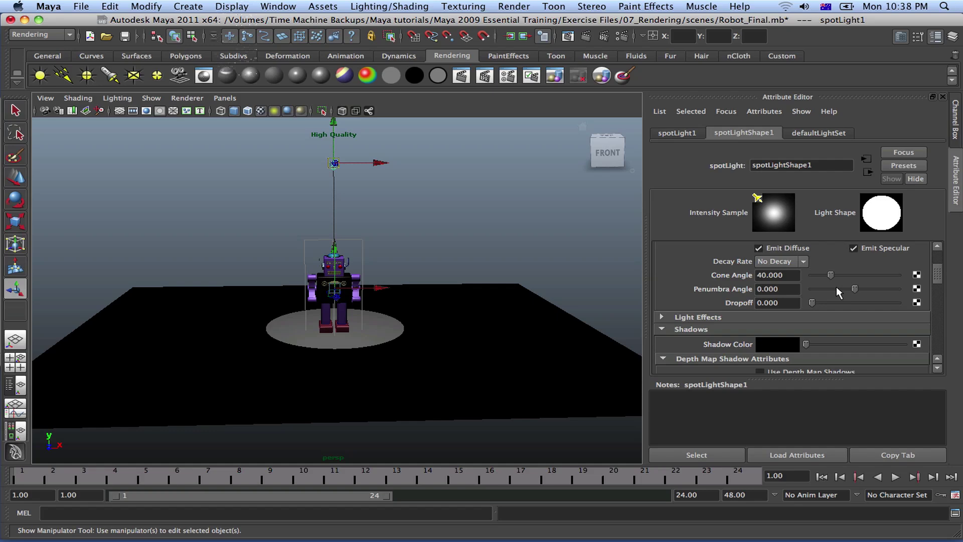
scroll(836, 291, down, 3)
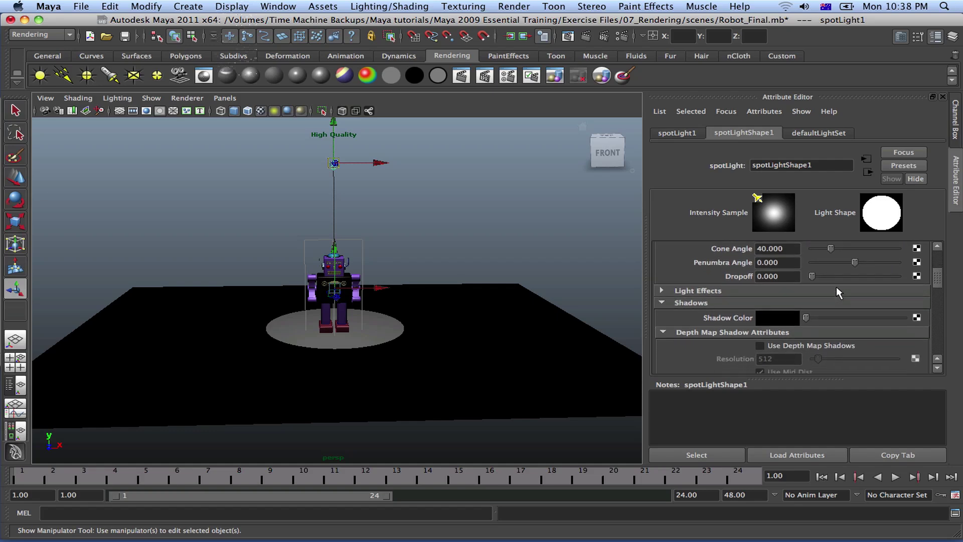
scroll(836, 290, down, 1)
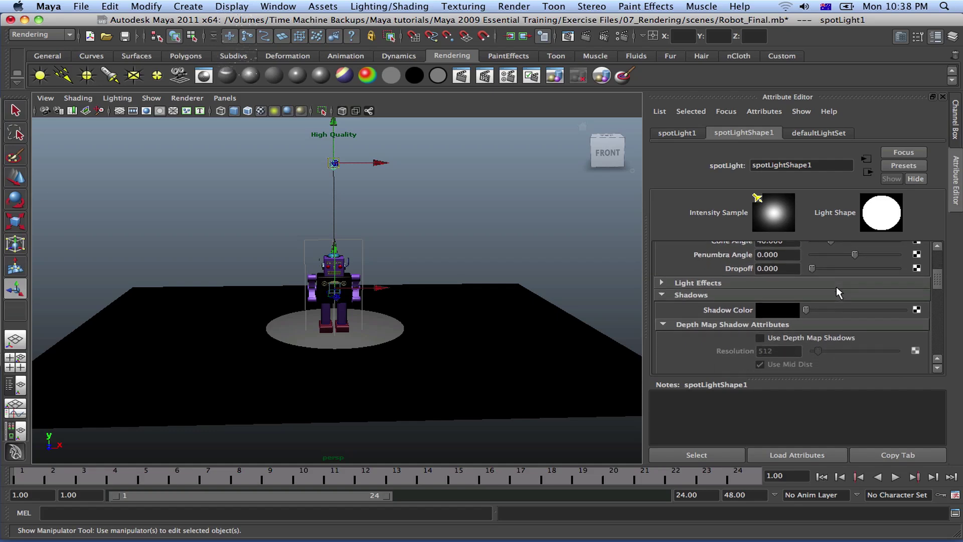
scroll(836, 293, down, 3)
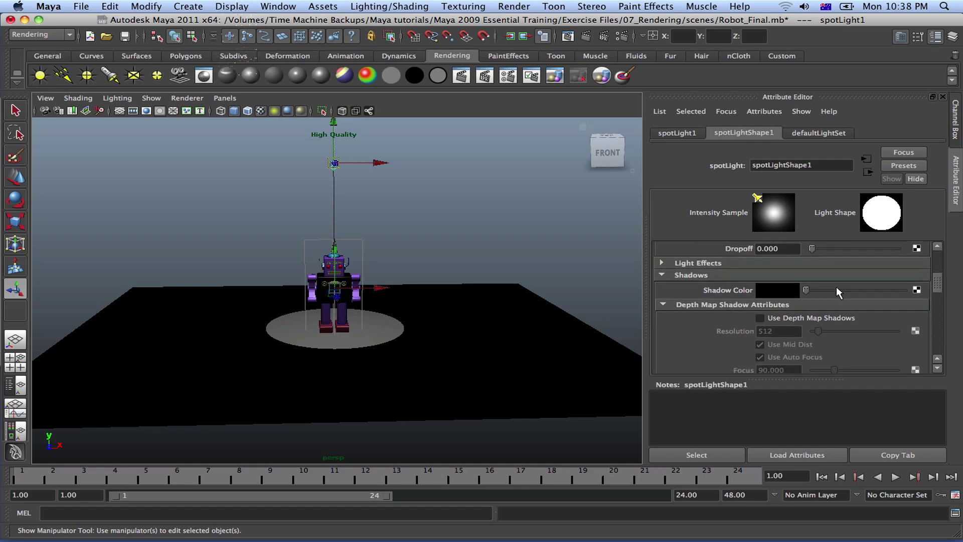
scroll(836, 290, down, 2)
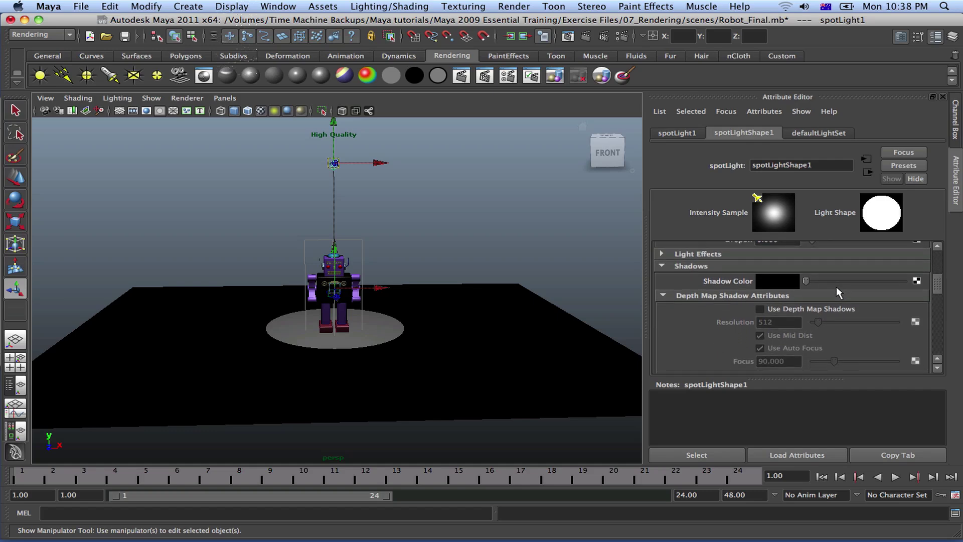
scroll(836, 290, down, 4)
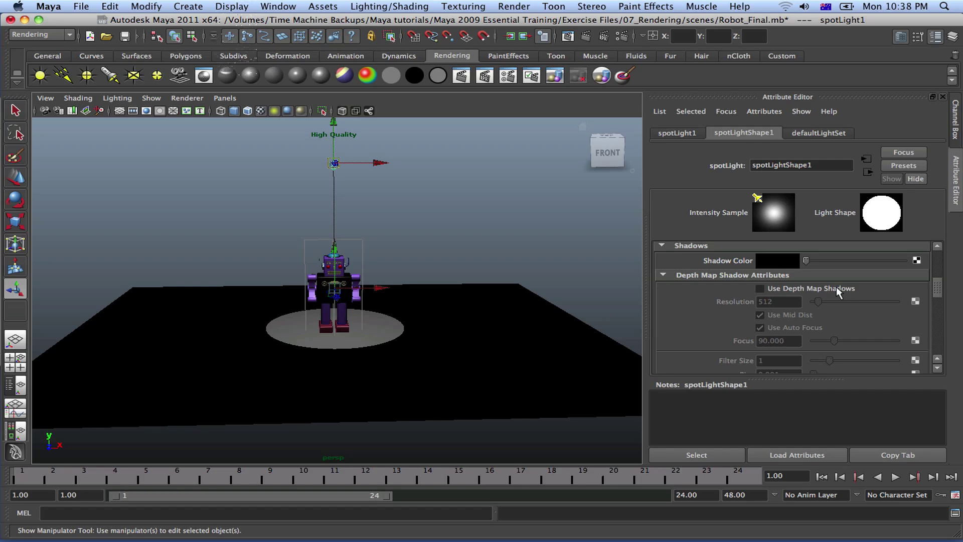
scroll(836, 290, down, 4)
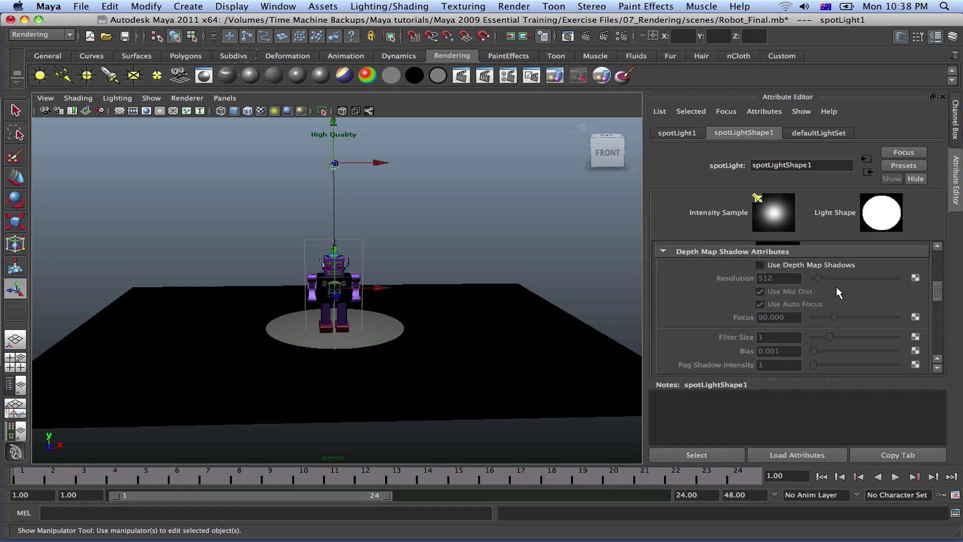
scroll(836, 290, down, 5)
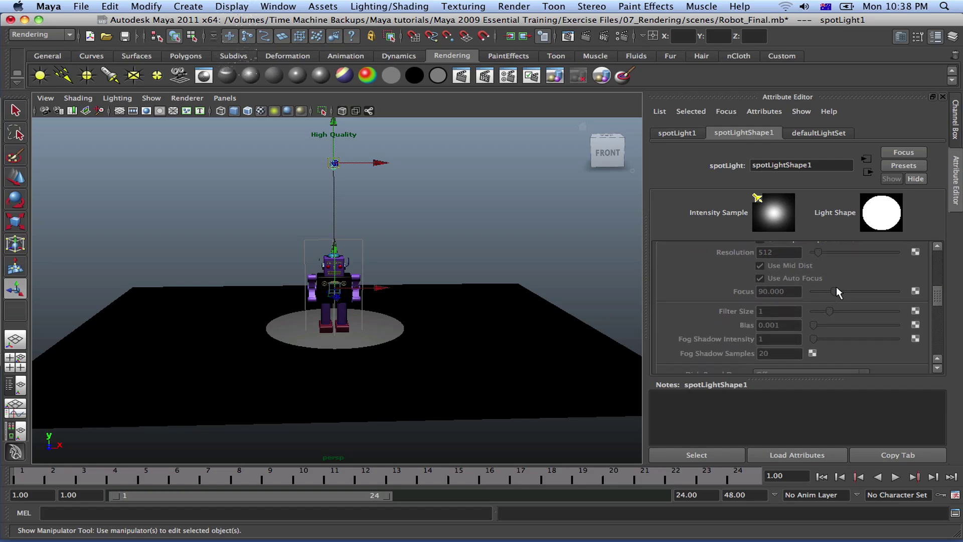
scroll(836, 289, down, 4)
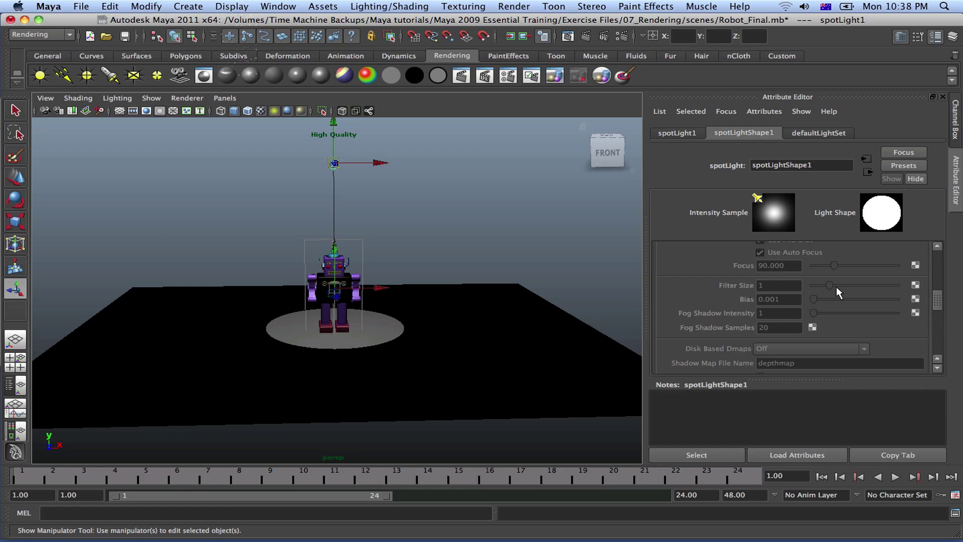
scroll(836, 288, down, 4)
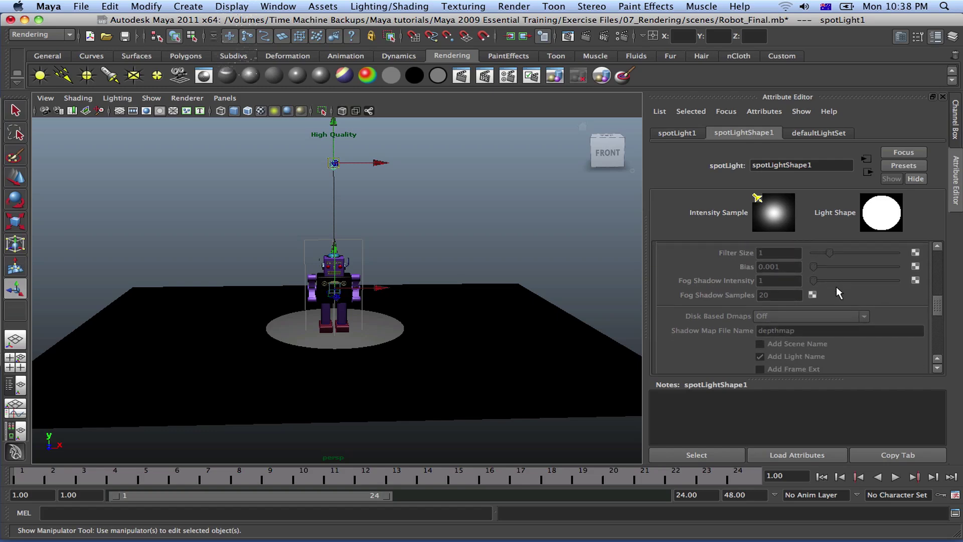
scroll(837, 289, down, 3)
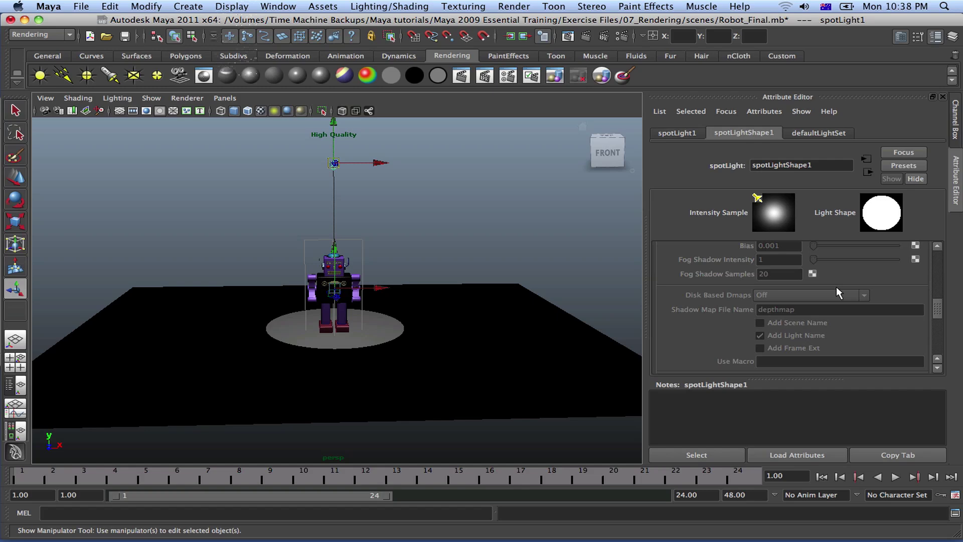
scroll(836, 291, down, 6)
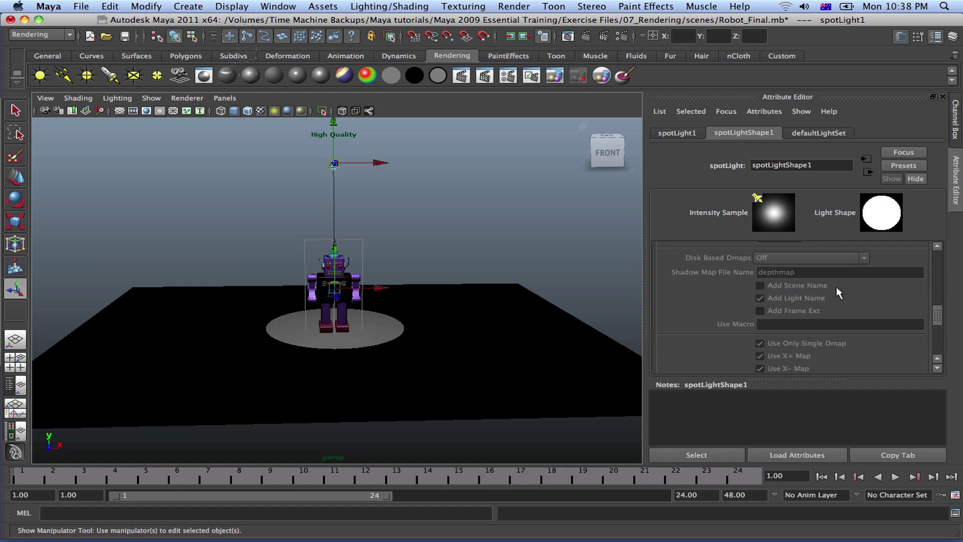
scroll(836, 293, down, 1)
scroll(836, 287, down, 7)
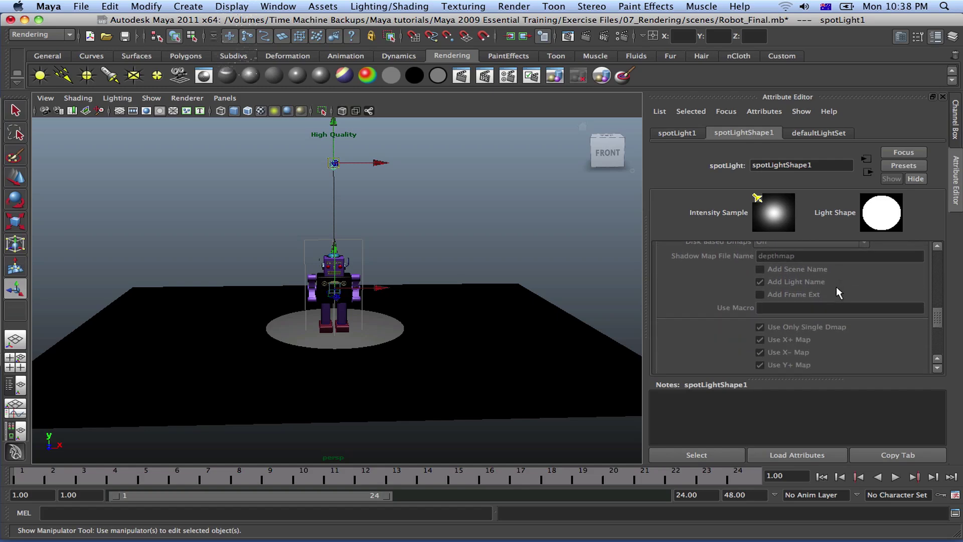
scroll(836, 287, down, 6)
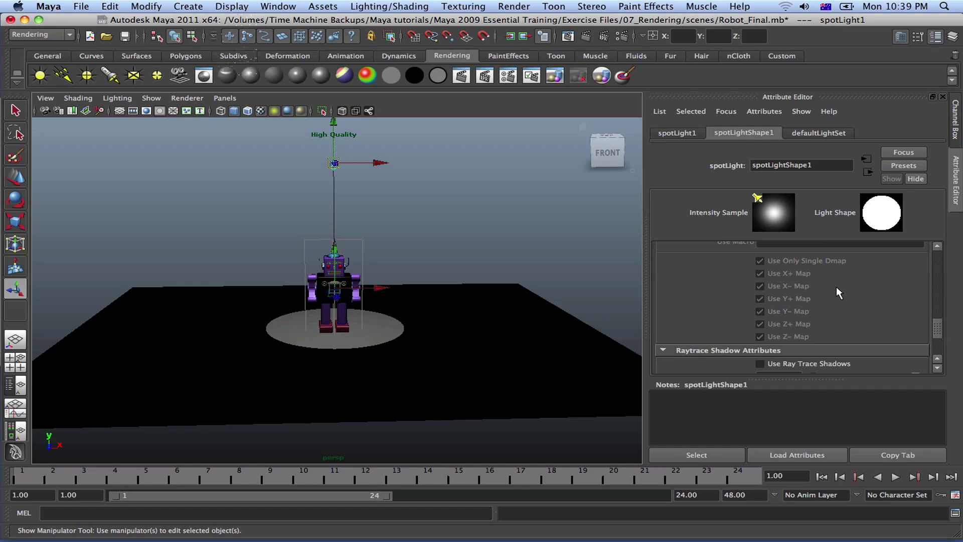
scroll(822, 294, down, 1)
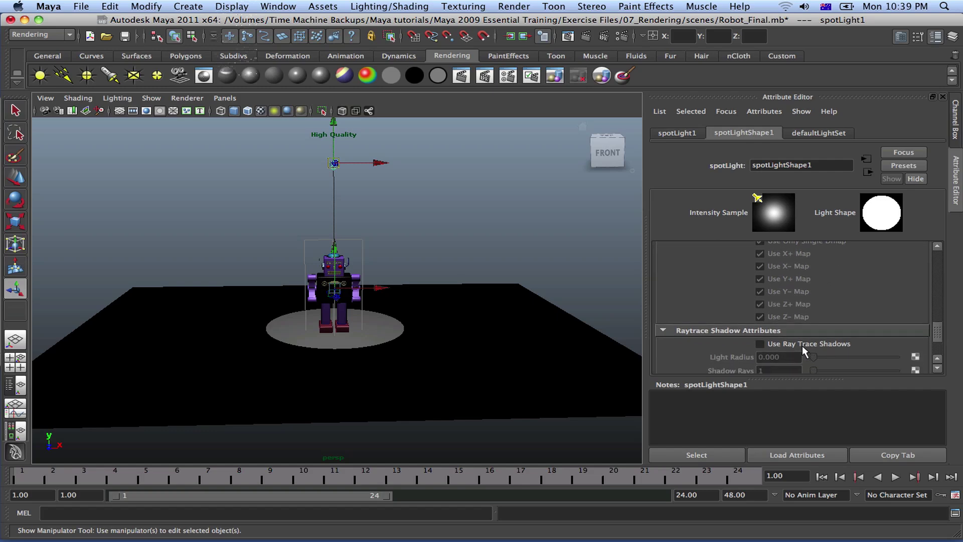
Check Use Ray Trace Shadows, move the view in close to the robot, and start a test render.
click(761, 343)
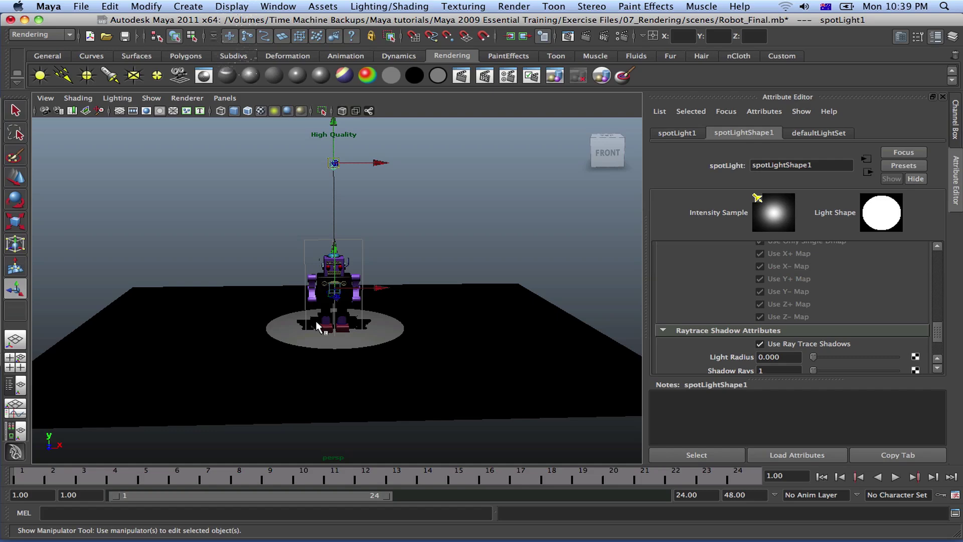
click(414, 284)
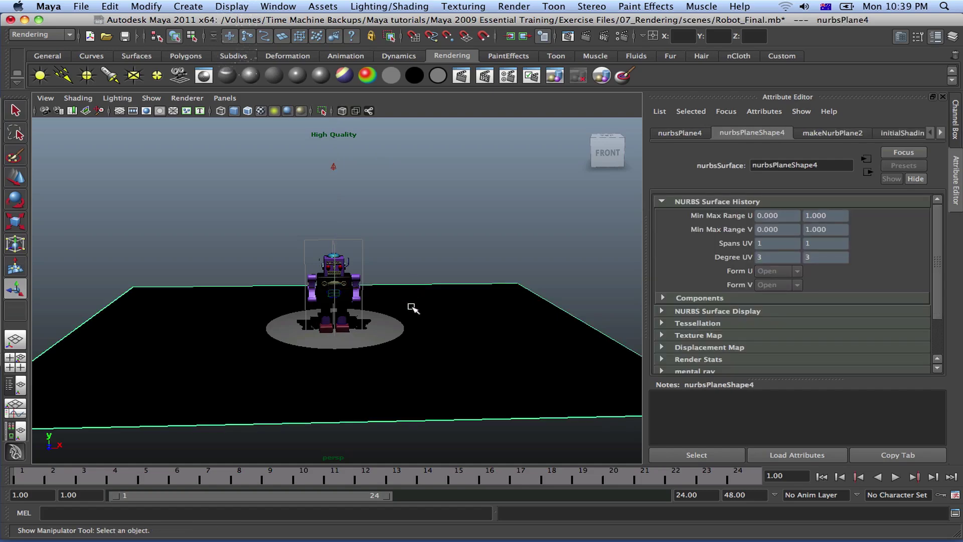
alt+drag(402, 321, 413, 338)
alt+right_drag(413, 337, 446, 342)
alt+drag(446, 343, 475, 336)
alt+right_drag(460, 339, 457, 330)
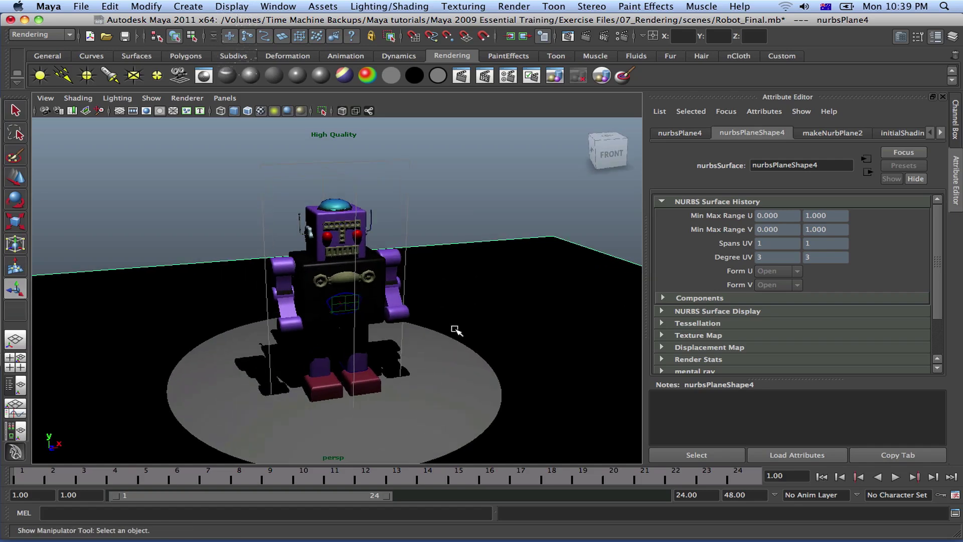
click(588, 37)
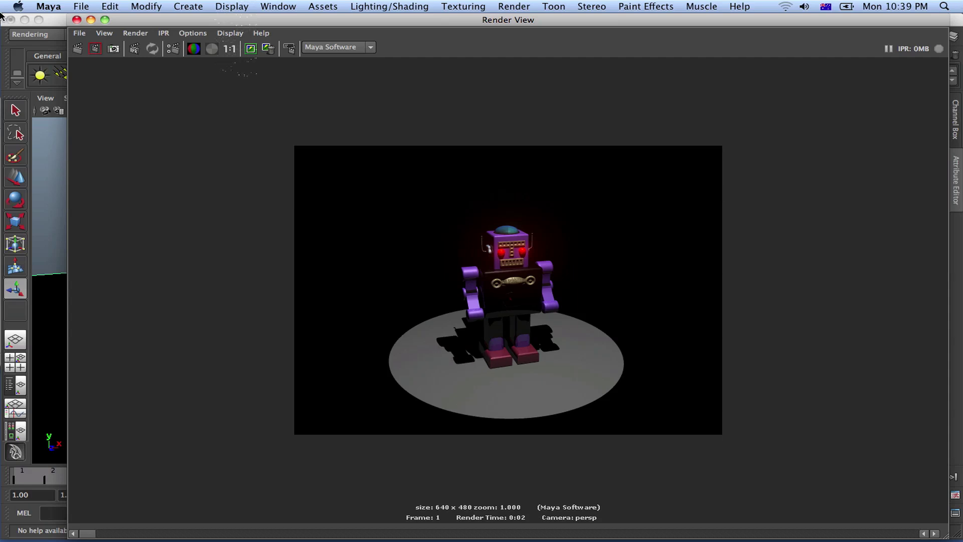
Close Render View after checking the robot's sharp raytraced shadow on the floor.
click(77, 21)
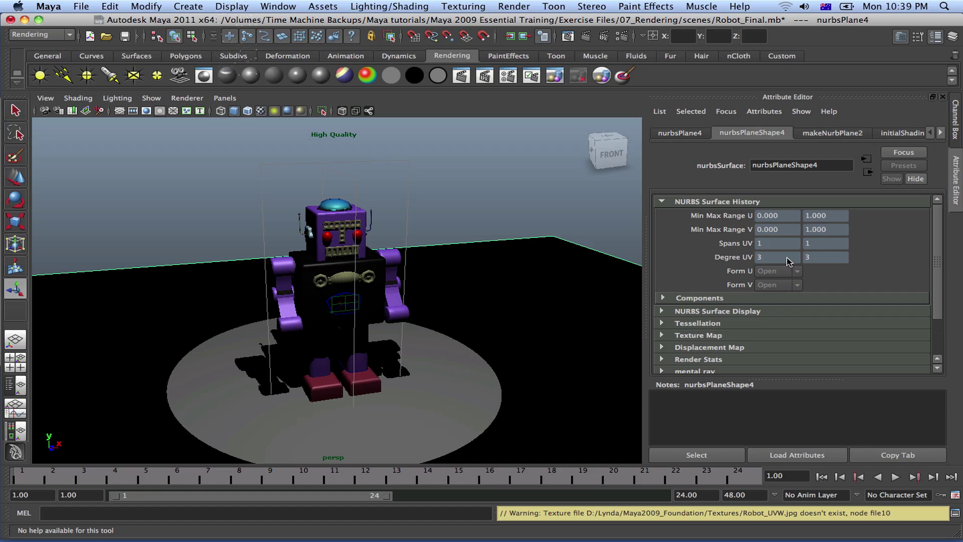
Select the spotlight and return to its Raytrace Shadow Attributes (Light Radius 0, Shadow Rays 1).
scroll(387, 215, up, 3)
scroll(389, 230, down, 8)
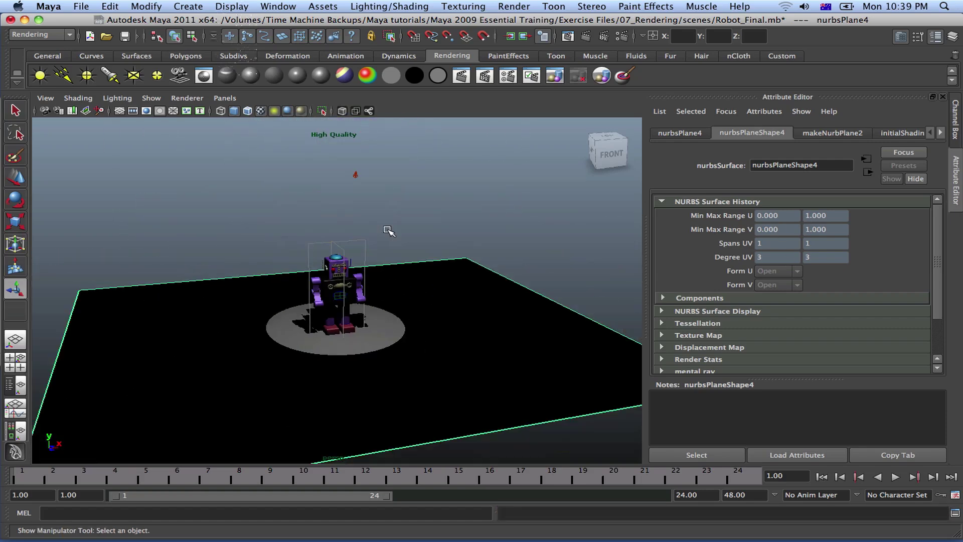
scroll(386, 230, down, 5)
click(346, 240)
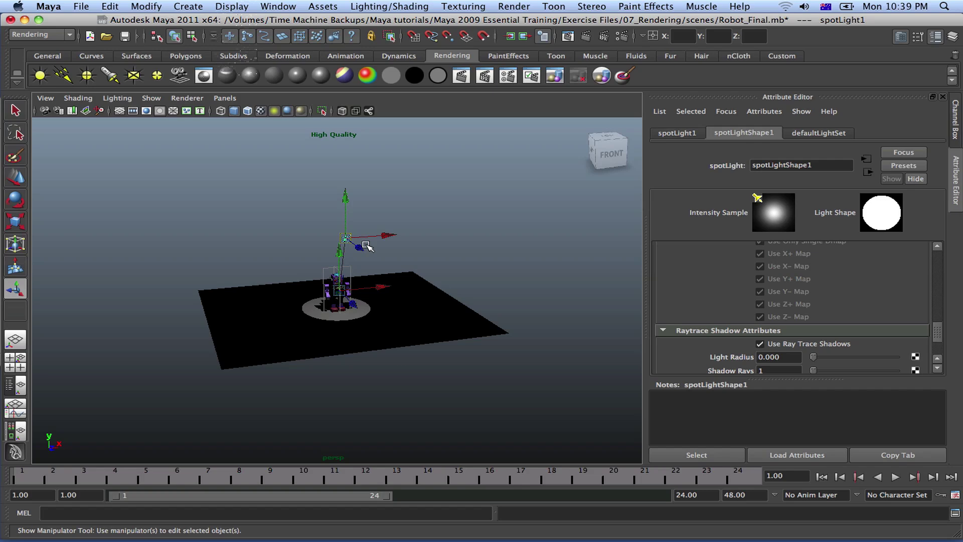
scroll(369, 246, up, 8)
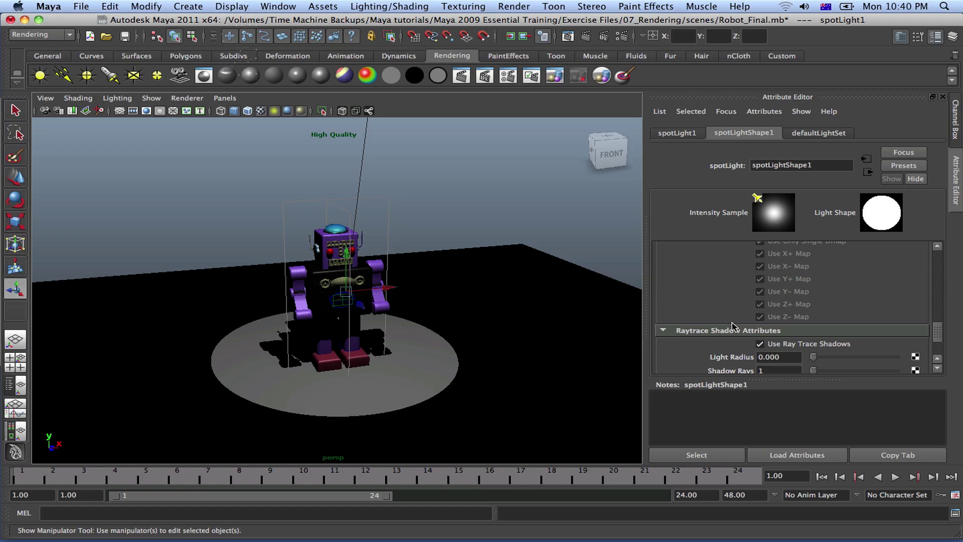
Set the spotlight's Light Radius to 0.25 and Shadow Rays to 16.
scroll(741, 334, down, 3)
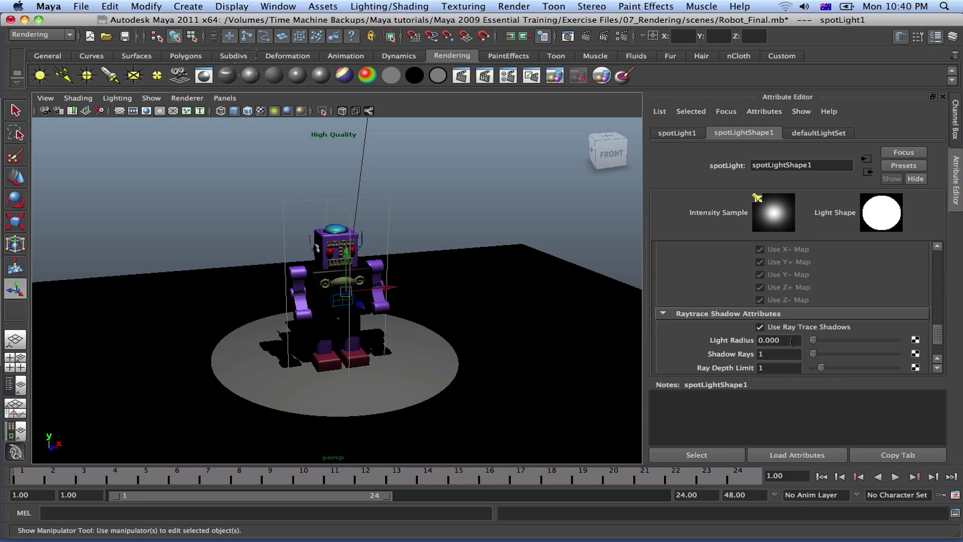
drag(783, 341, 770, 342)
drag(791, 342, 766, 343)
text(25)
double_click(760, 354)
text(16)
Test-render the robot to check the softened shadows, then close Render View.
click(585, 36)
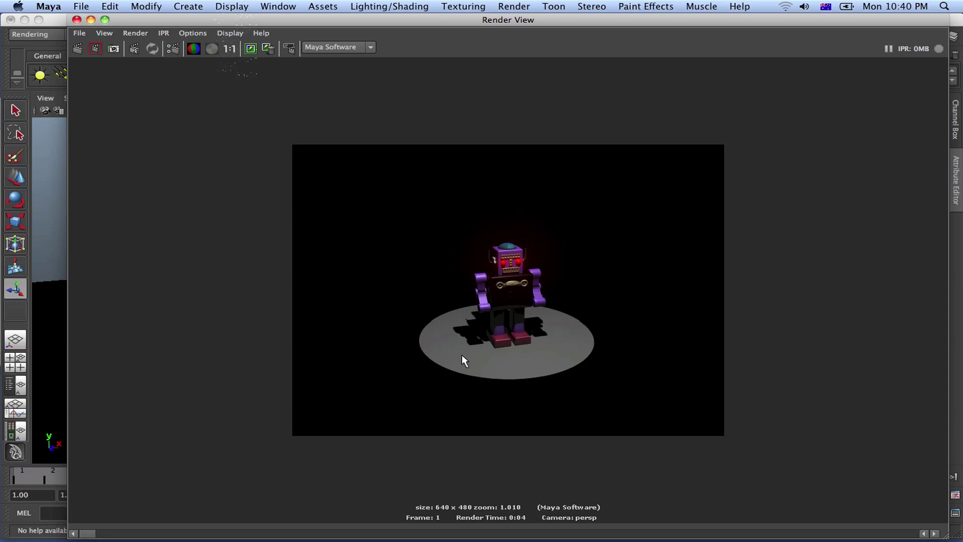
scroll(462, 354, up, 1)
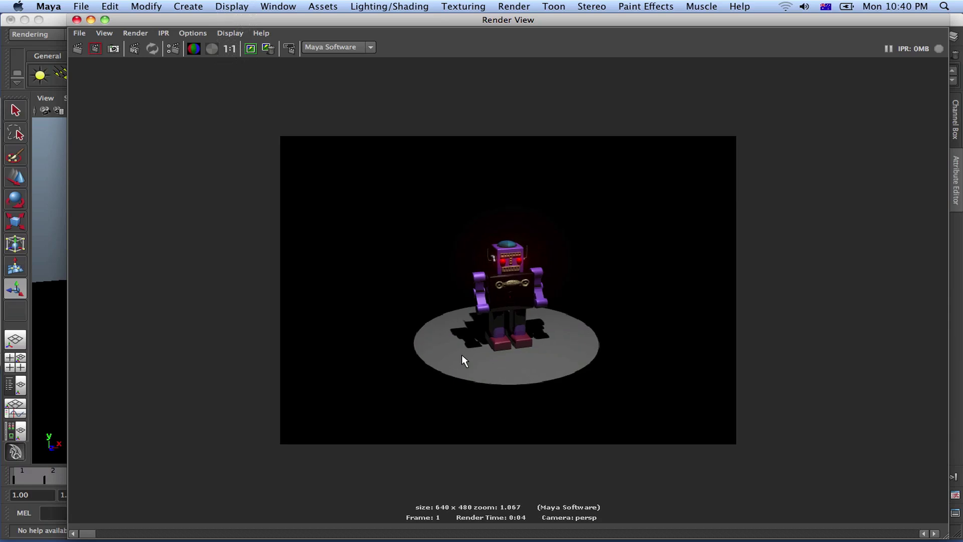
click(78, 20)
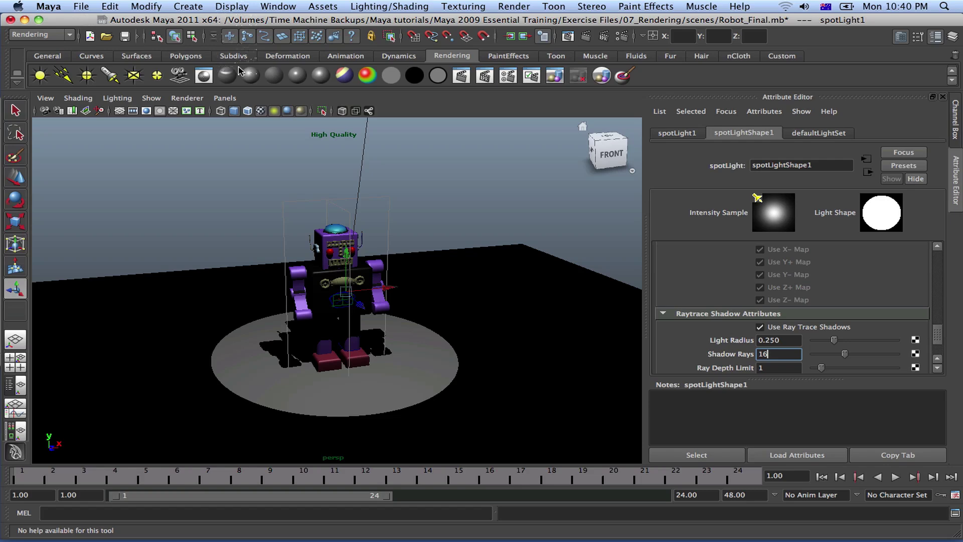
Enter 2 for Light Radius and test-render to see much softer, blurrier shadows.
click(781, 341)
drag(783, 344, 760, 343)
text(2)
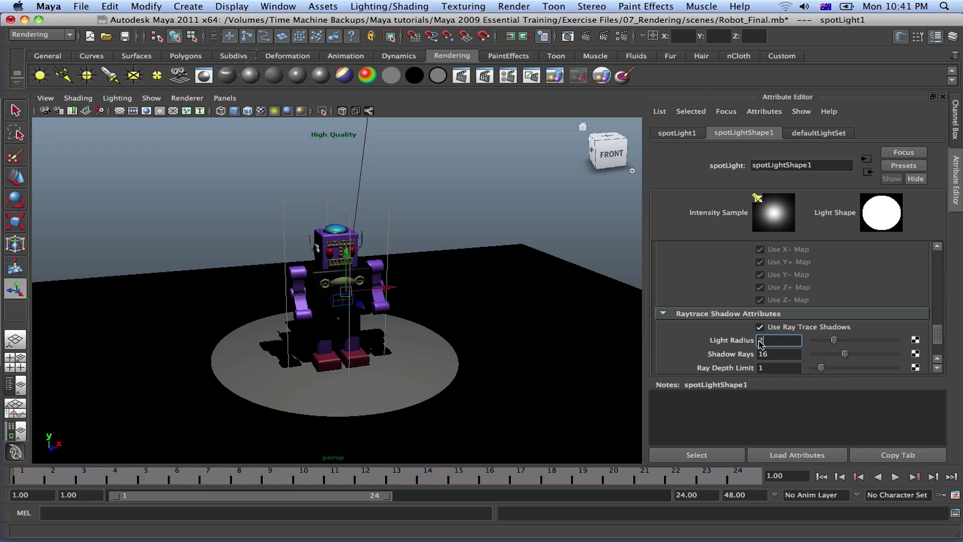
click(586, 38)
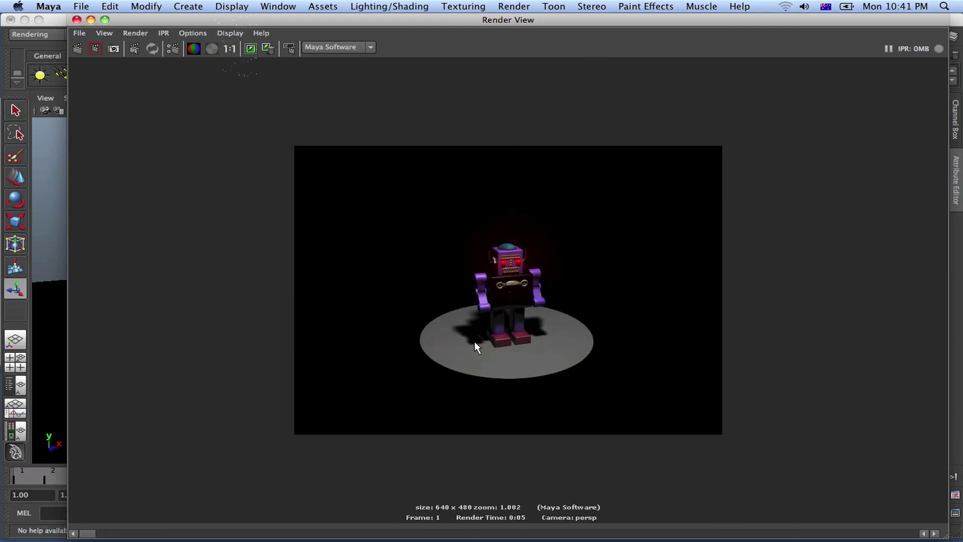
scroll(475, 344, up, 3)
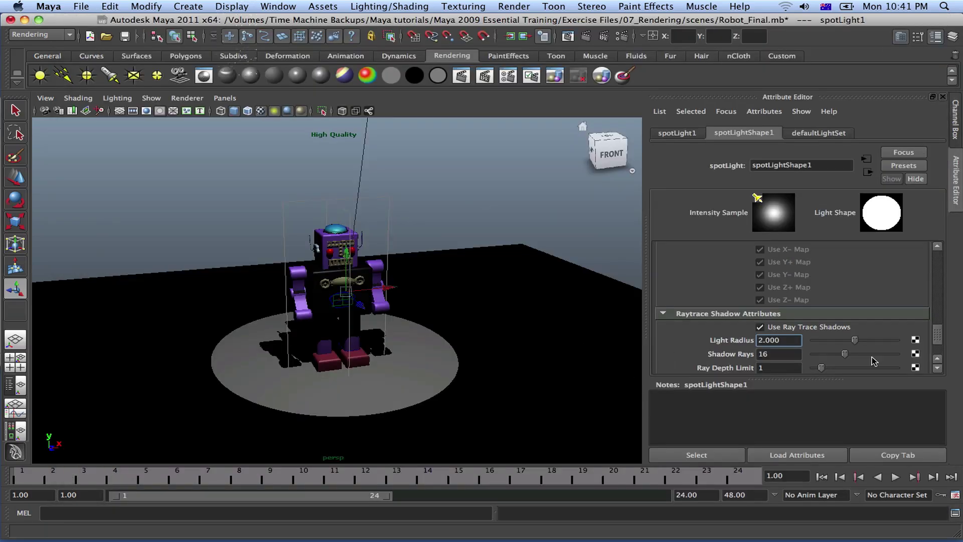
Set Shadow Rays to 1 and test-render to see the grainy, speckled soft shadows.
key(Tab)
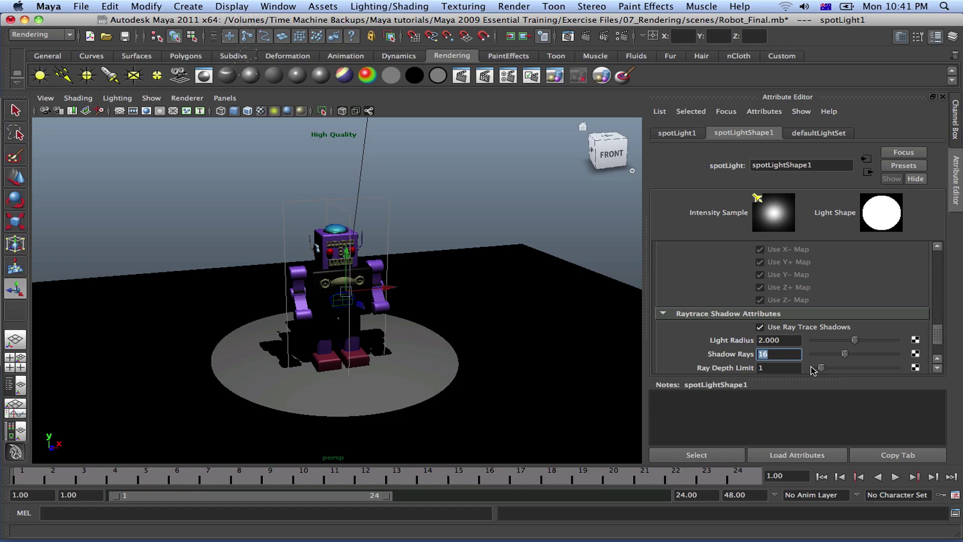
text(1)
click(585, 37)
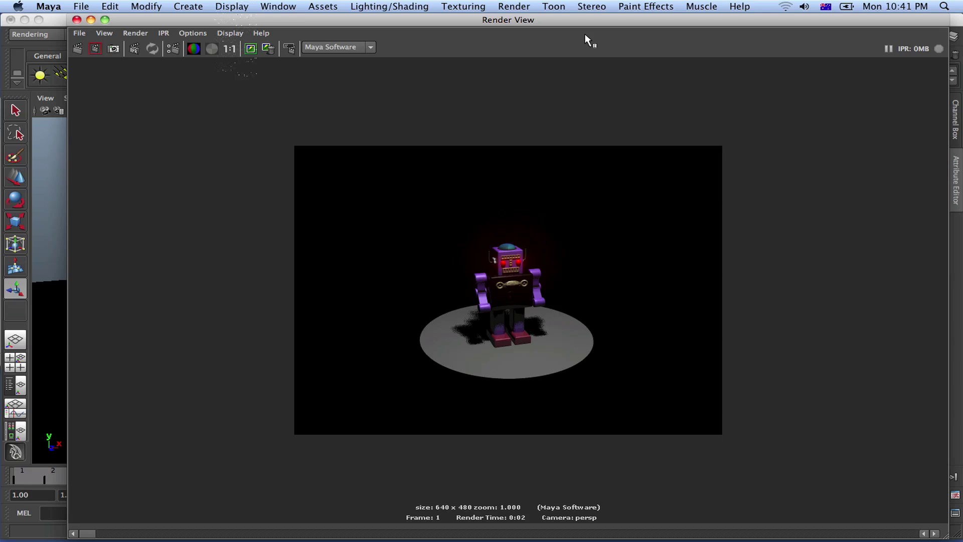
scroll(516, 359, up, 2)
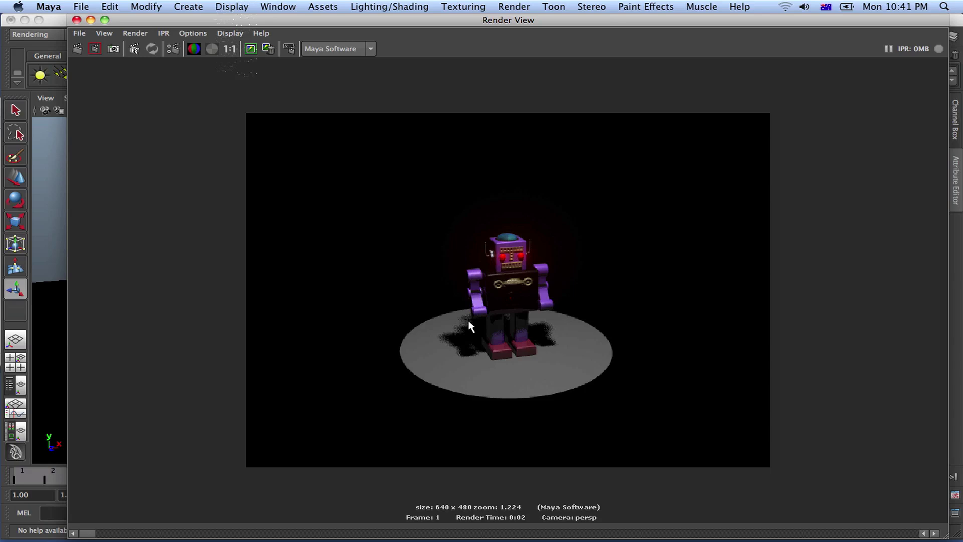
click(76, 20)
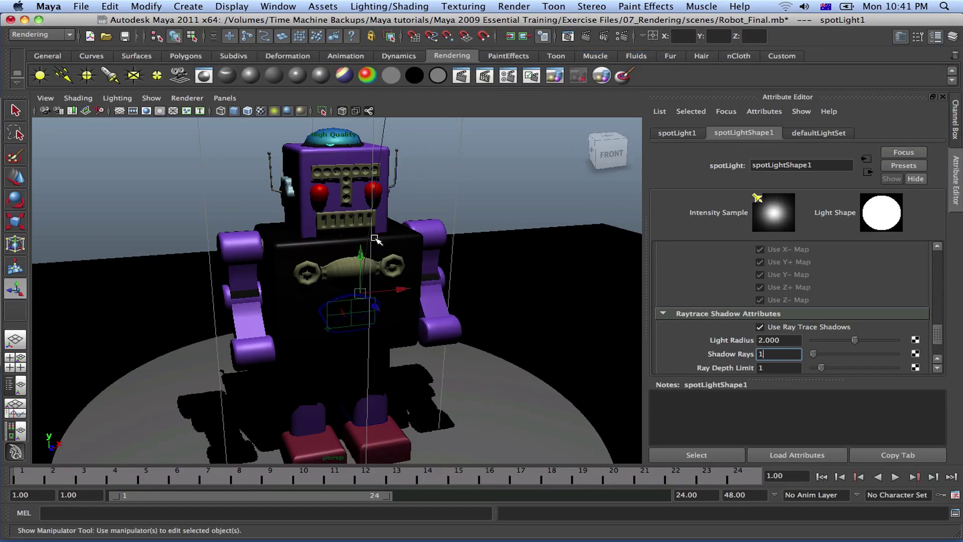
Test-render the closer view of the robot, then change Shadow Rays to 8.
scroll(376, 235, up, 3)
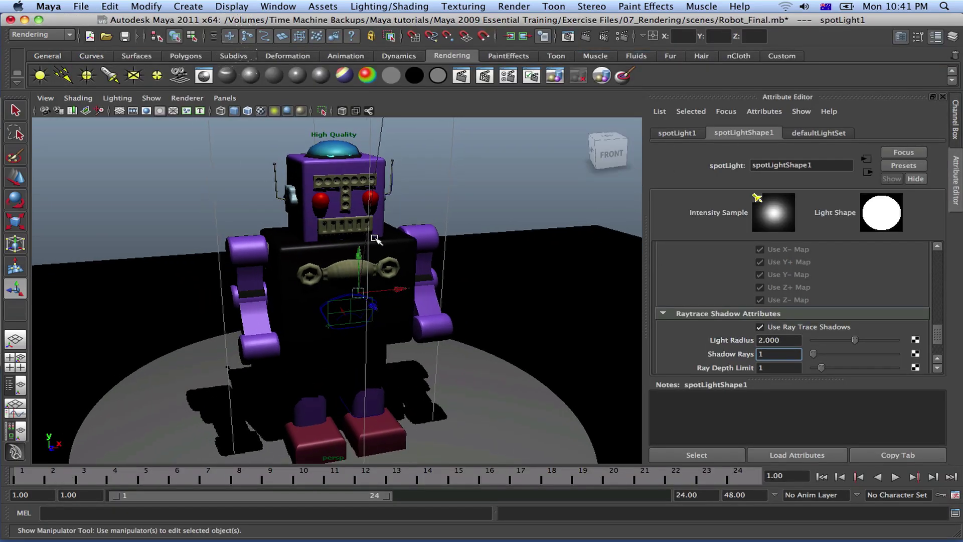
click(586, 35)
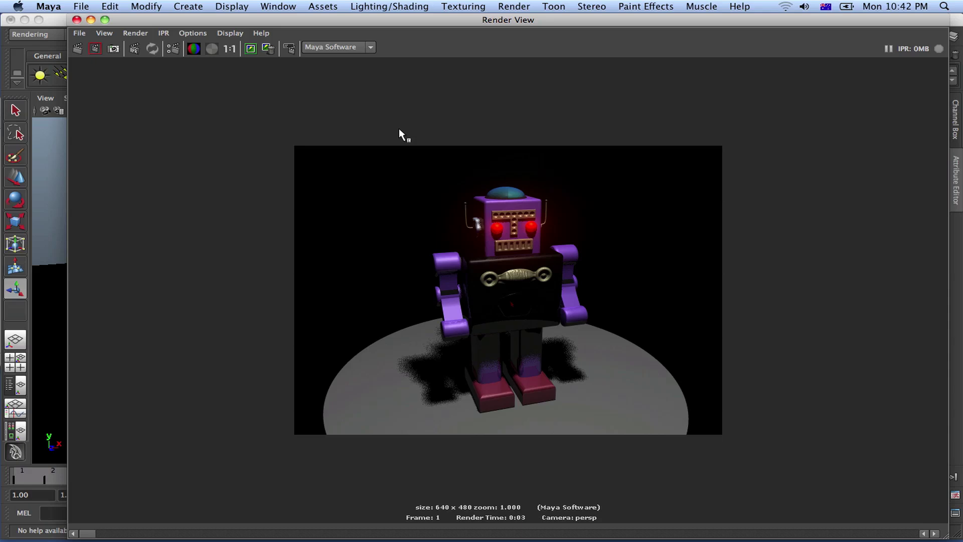
click(77, 20)
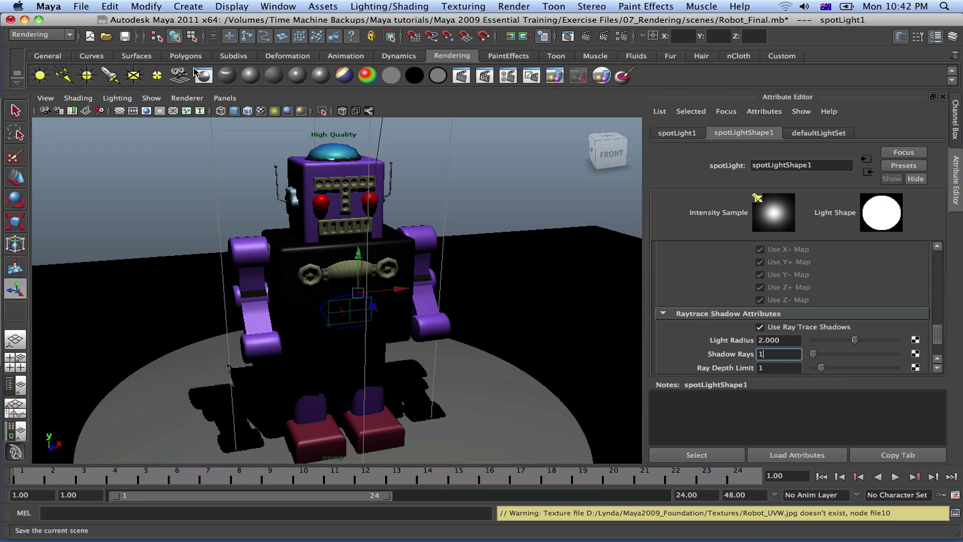
drag(774, 357, 746, 355)
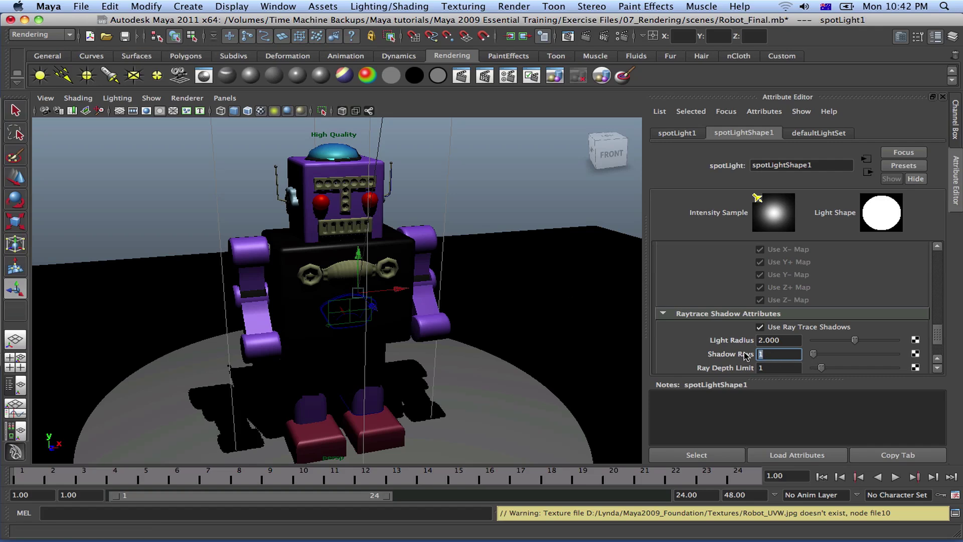
text(8)
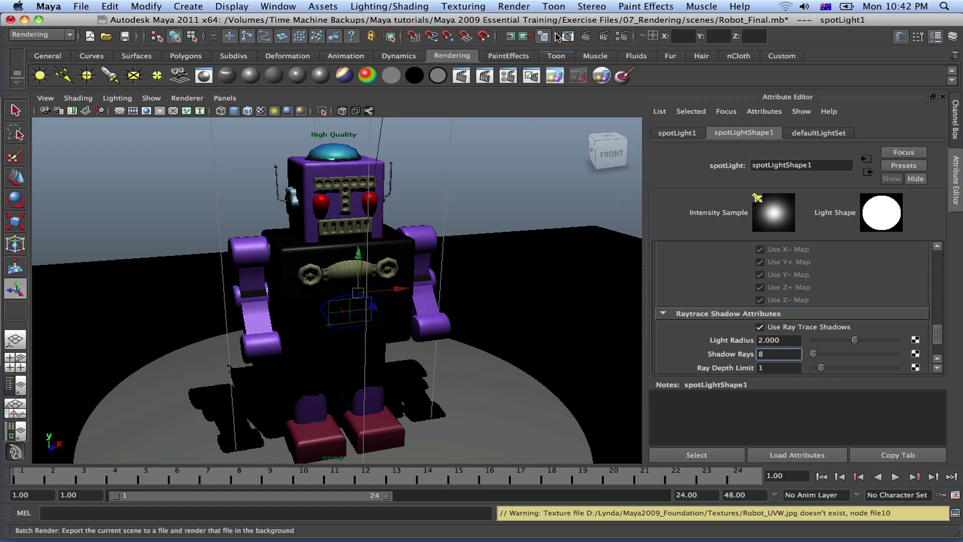
Render the smoother 8-ray shadows and drag the Render View window to the lower right.
click(587, 37)
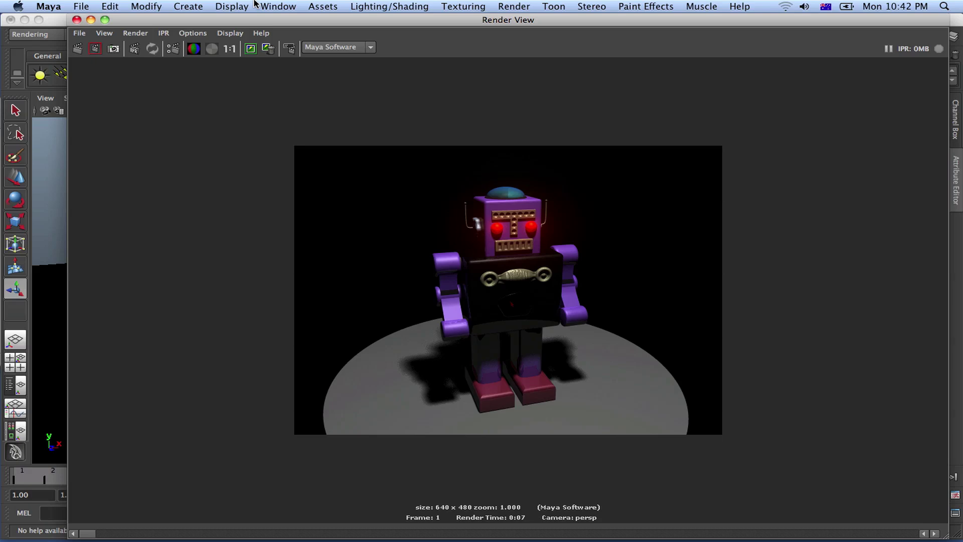
drag(157, 23, 394, 419)
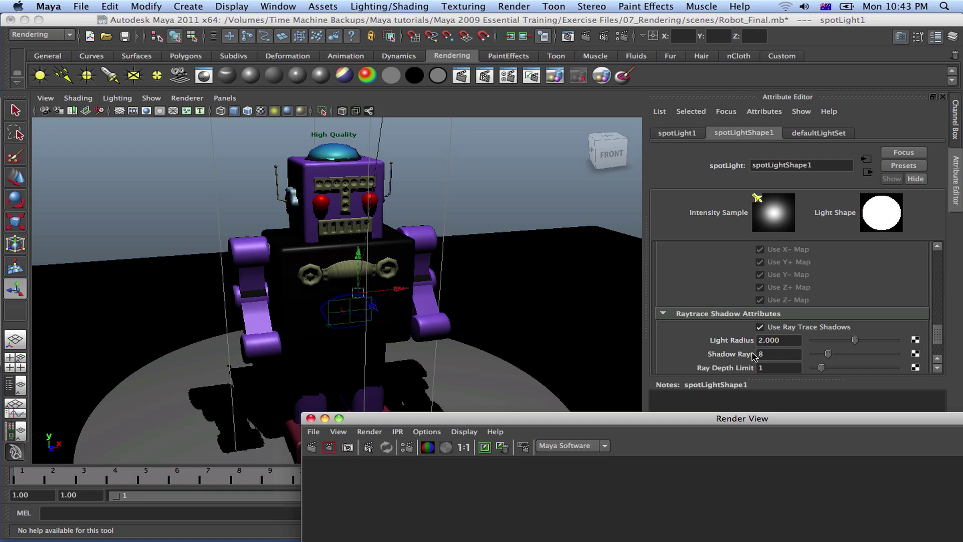
Set the spotlight's Light Radius to 8 and test-render the very wide, diffuse shadows.
click(310, 419)
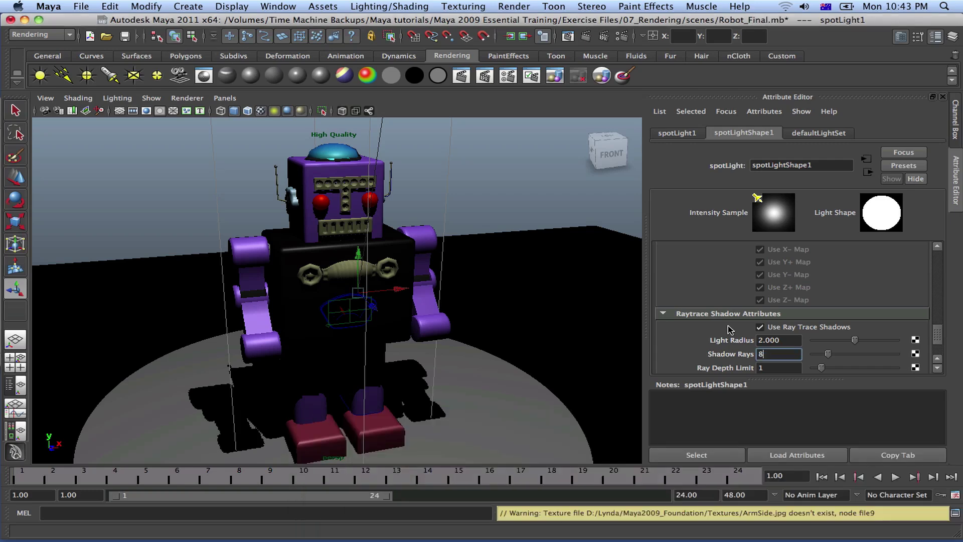
drag(777, 339, 727, 340)
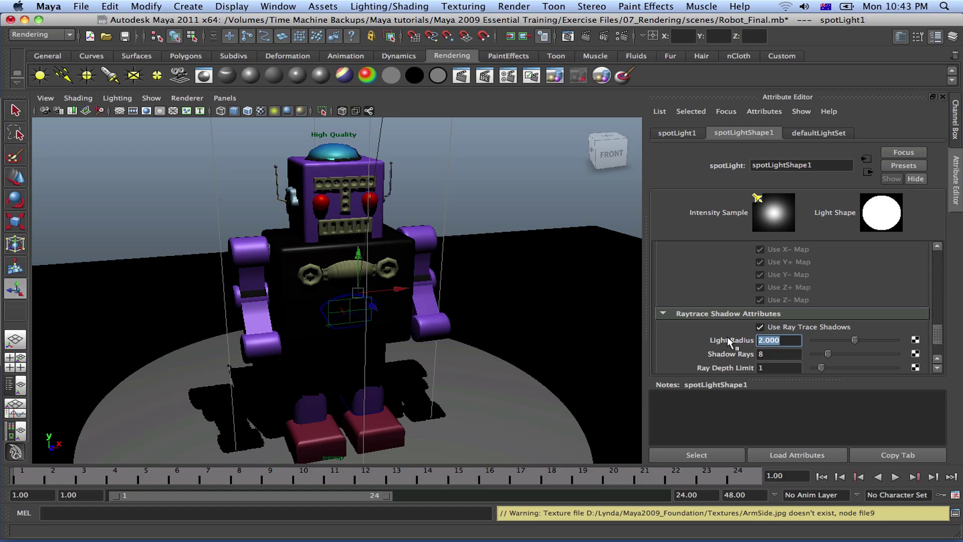
text(8)
scroll(726, 281, up, 1)
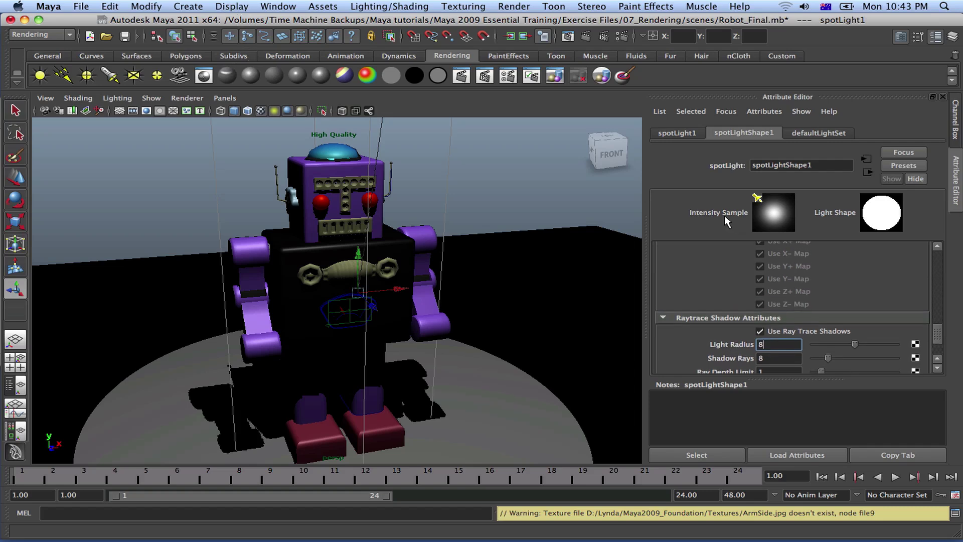
click(589, 37)
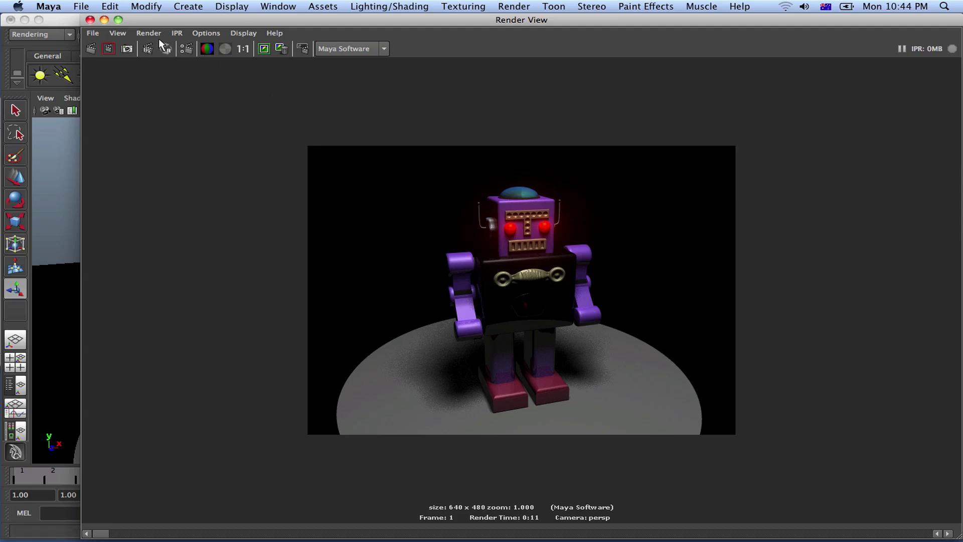
click(89, 20)
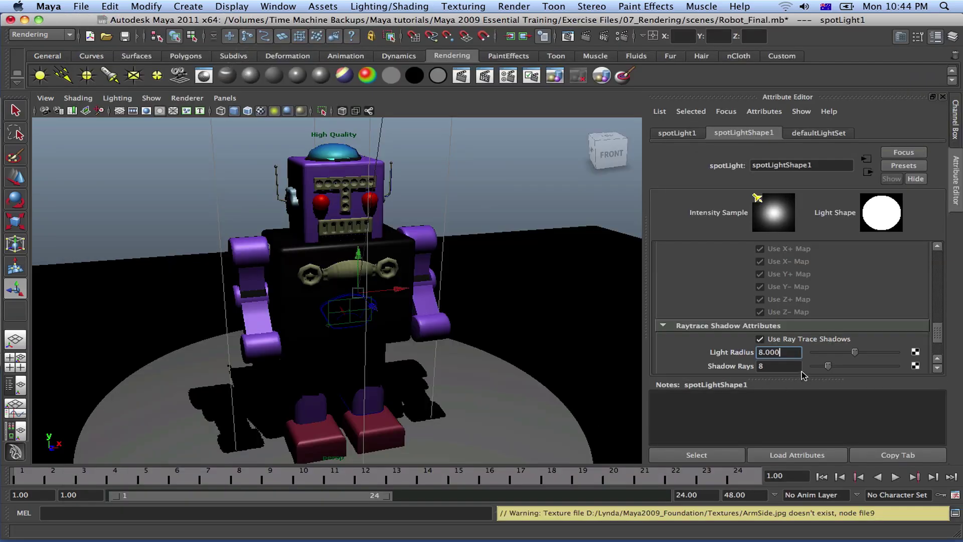
Set Shadow Rays to 16 and render the robot, nudging the Render View window into place.
double_click(763, 366)
text(16)
click(586, 34)
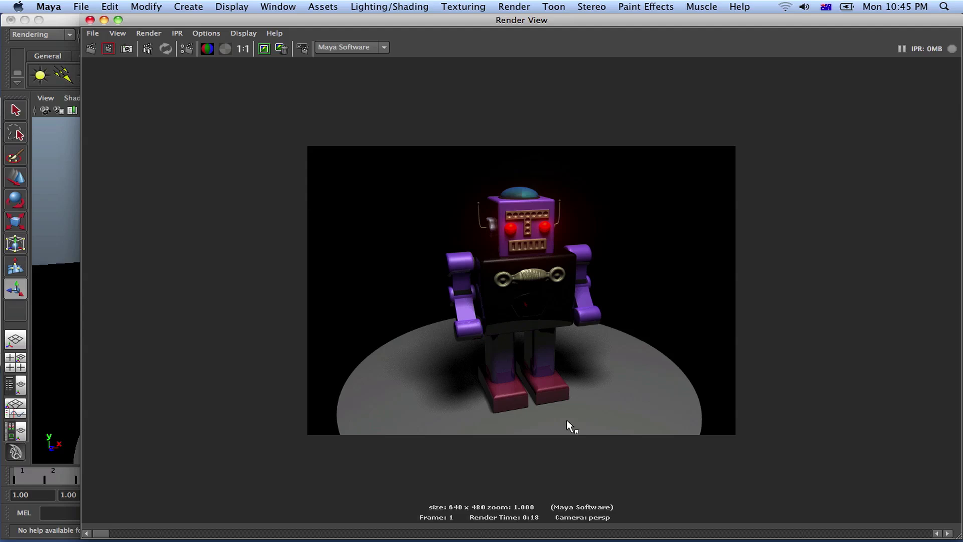
mouse_move(156, 19)
mouse_down()
mouse_move(160, 56)
mouse_move(164, 16)
mouse_up()
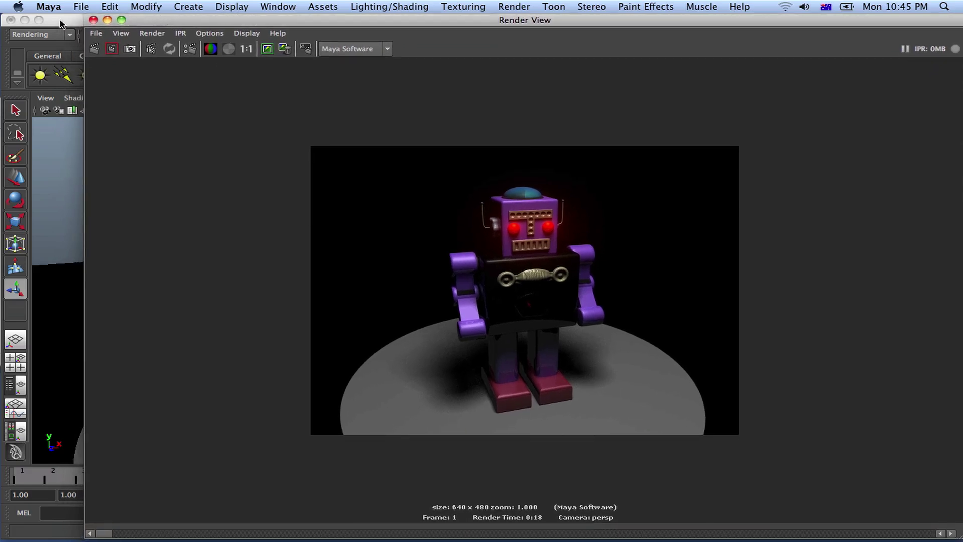
drag(189, 22, 187, 25)
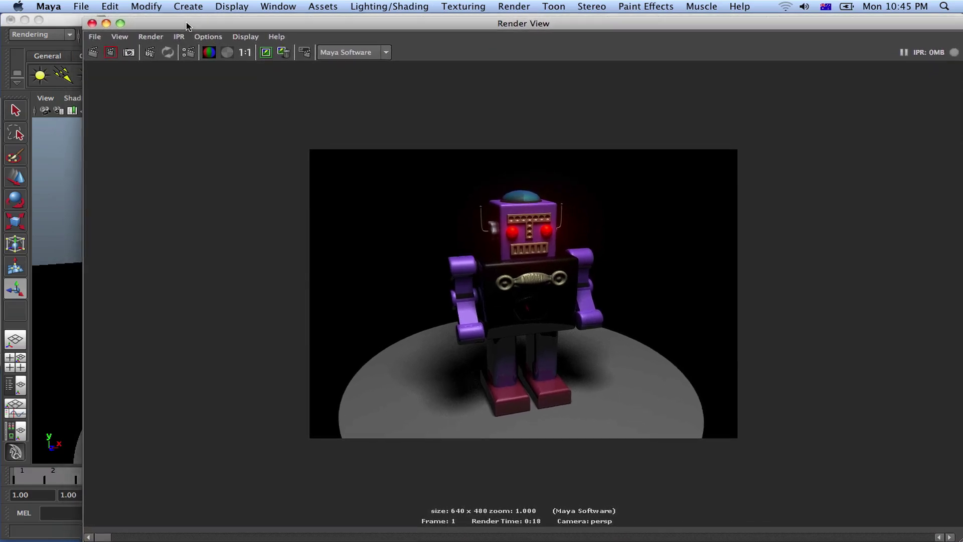